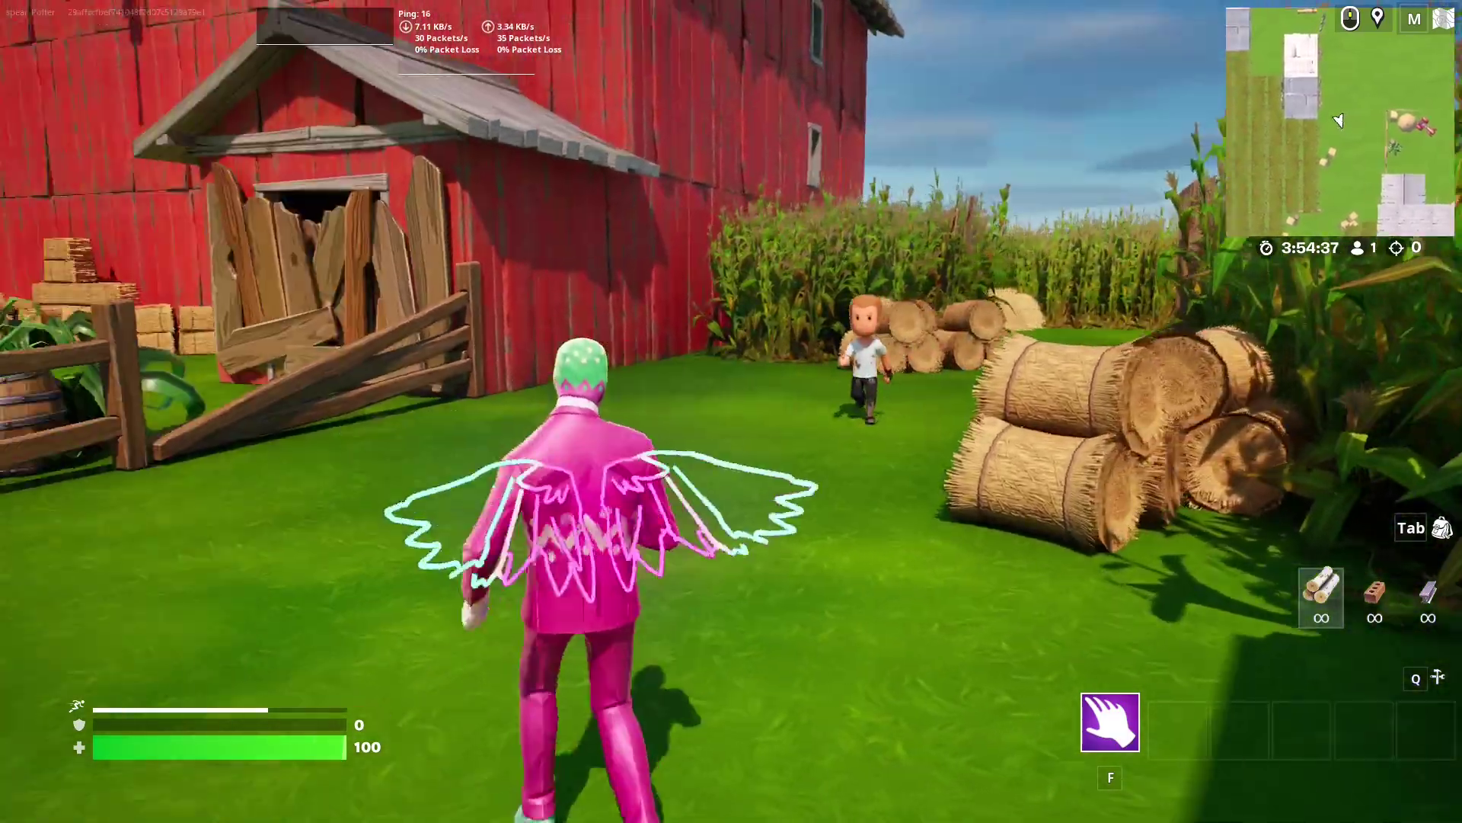
Step: Run the character past the barn and across the field toward the silo so the NPC chases
key(w)
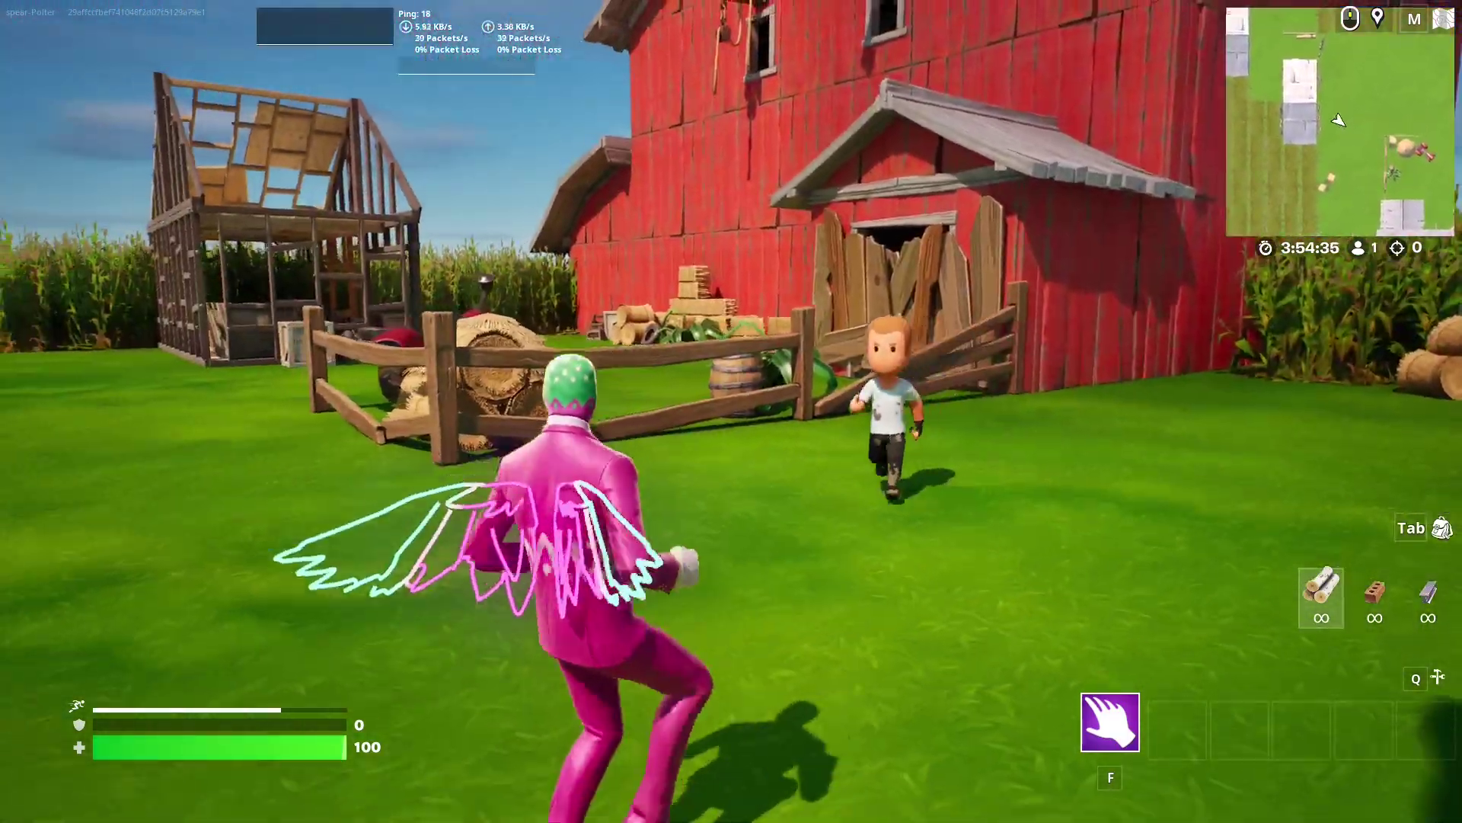
key(w)
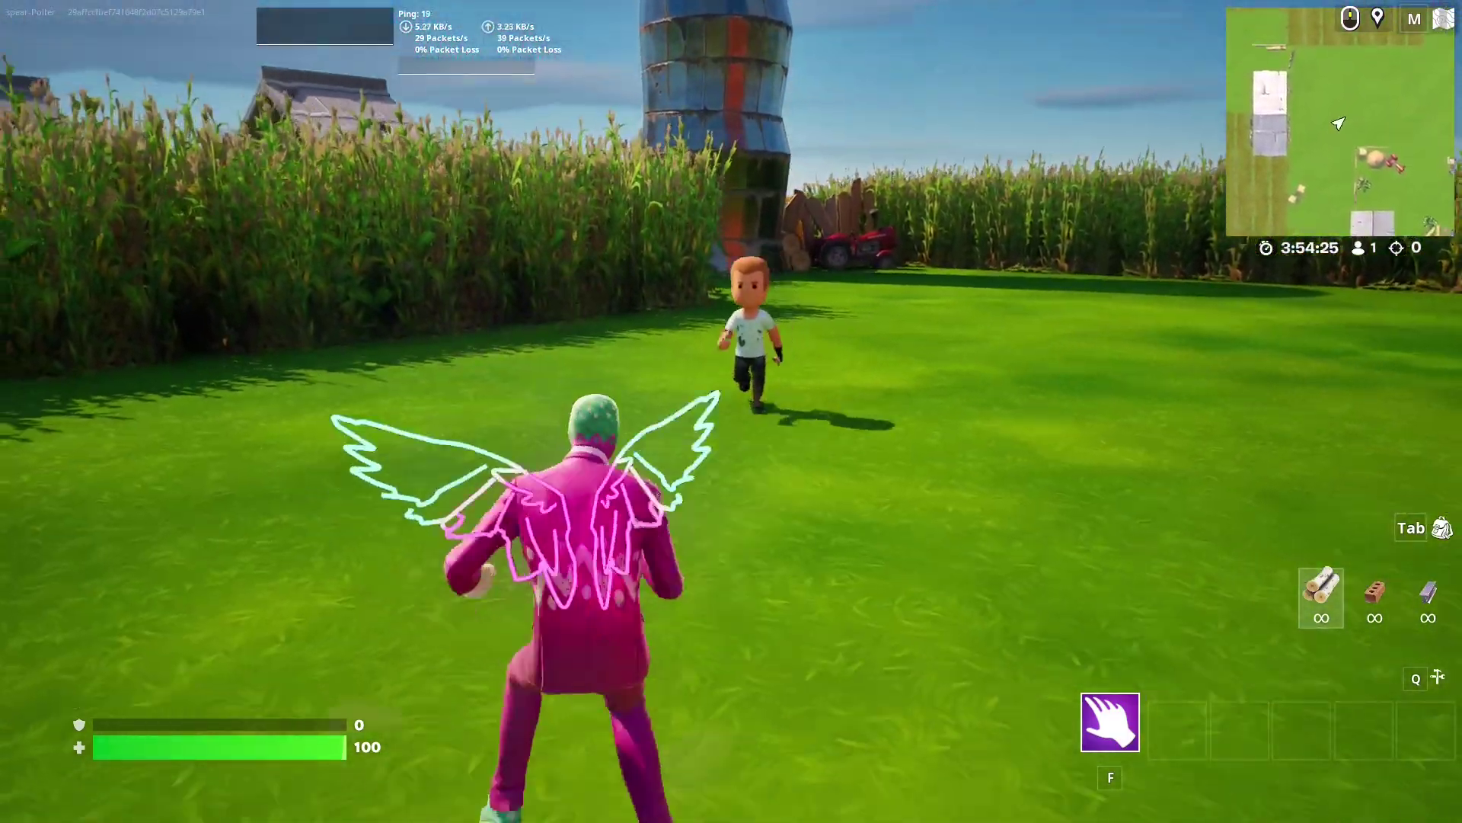
key(w)
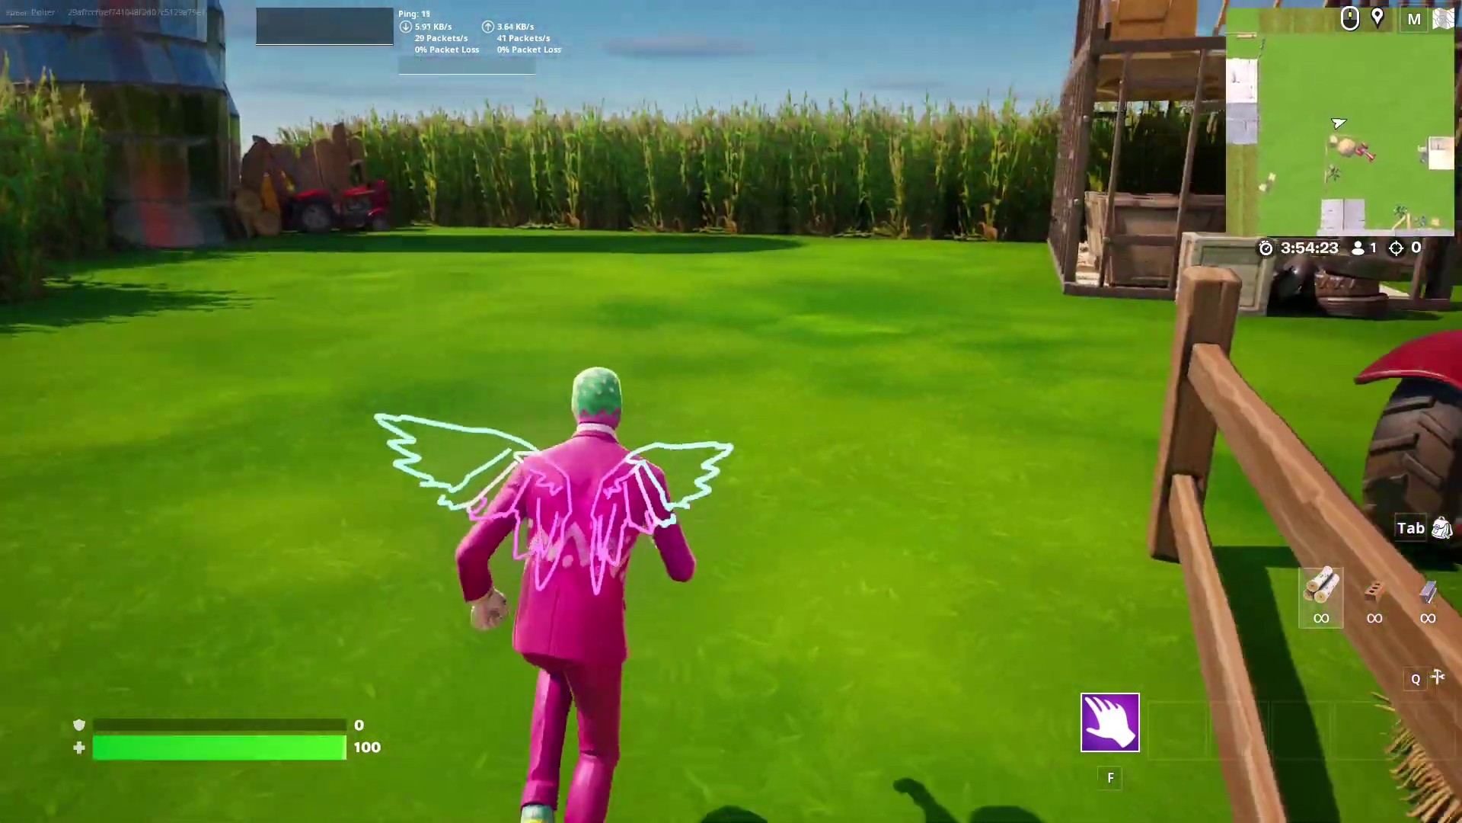
key(w)
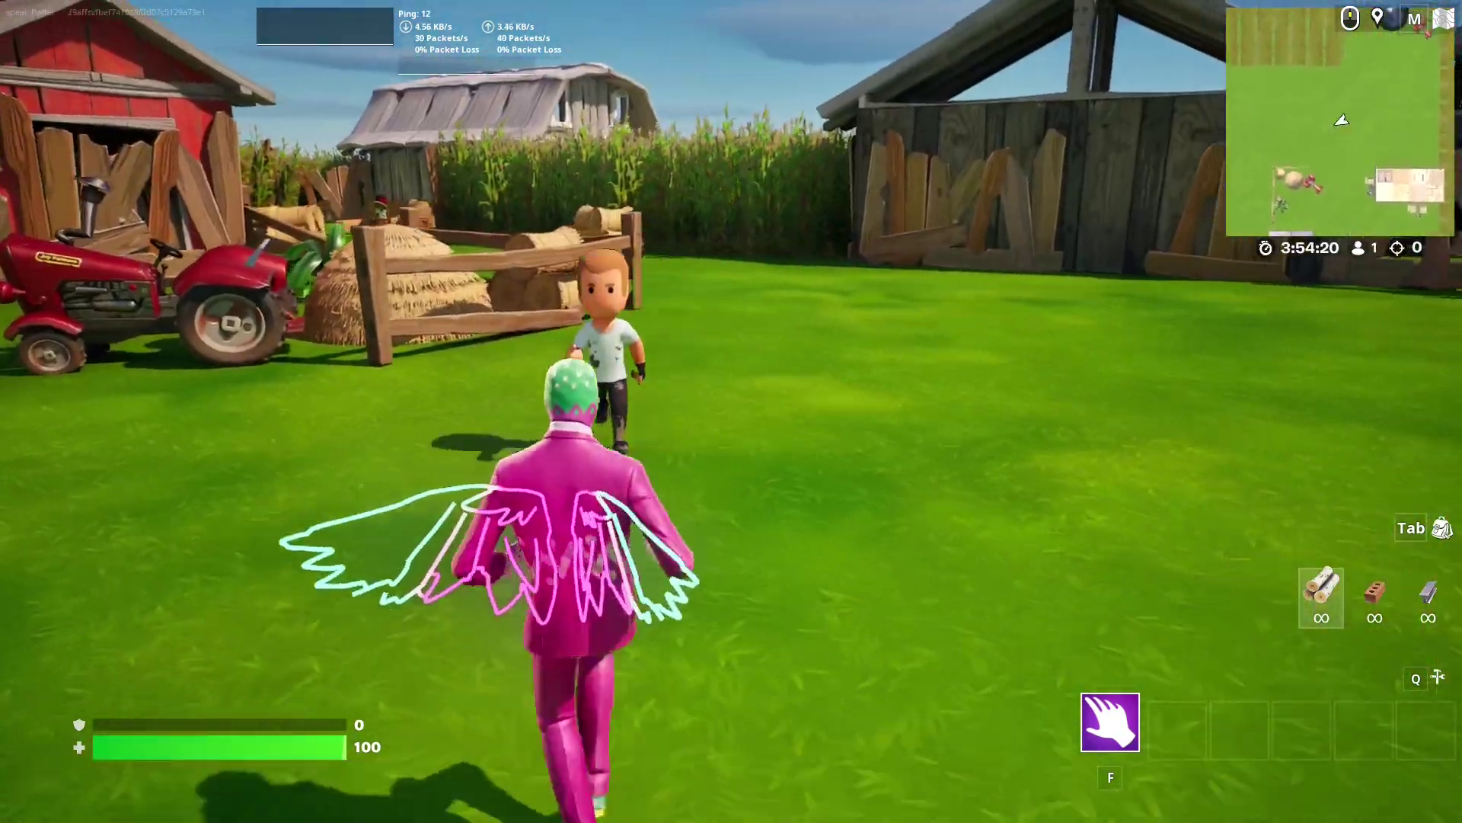
key(w)
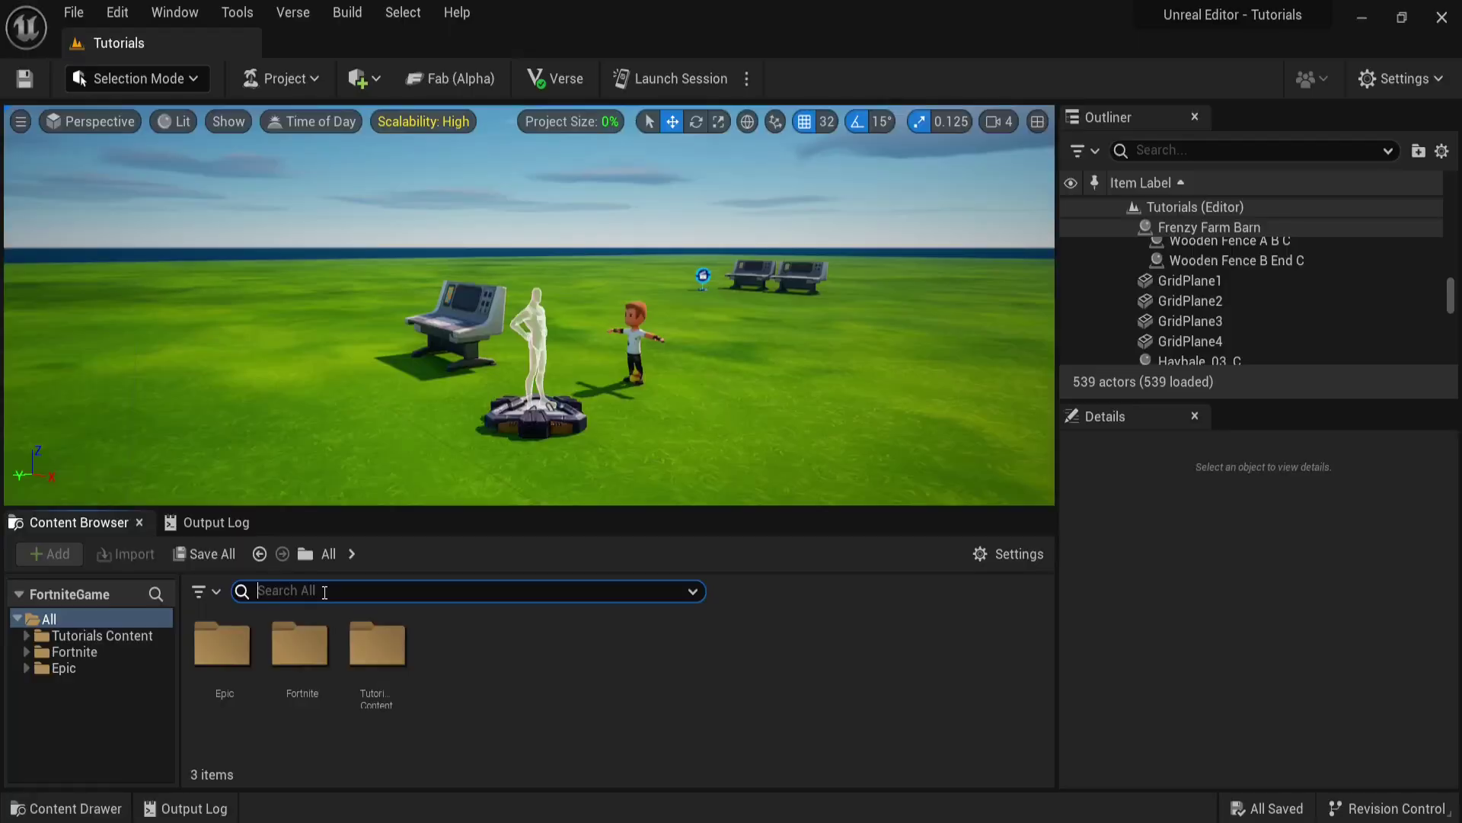
Step: Search the Content Browser for 'cinematic' and open the Sequences folder
text(cincem)
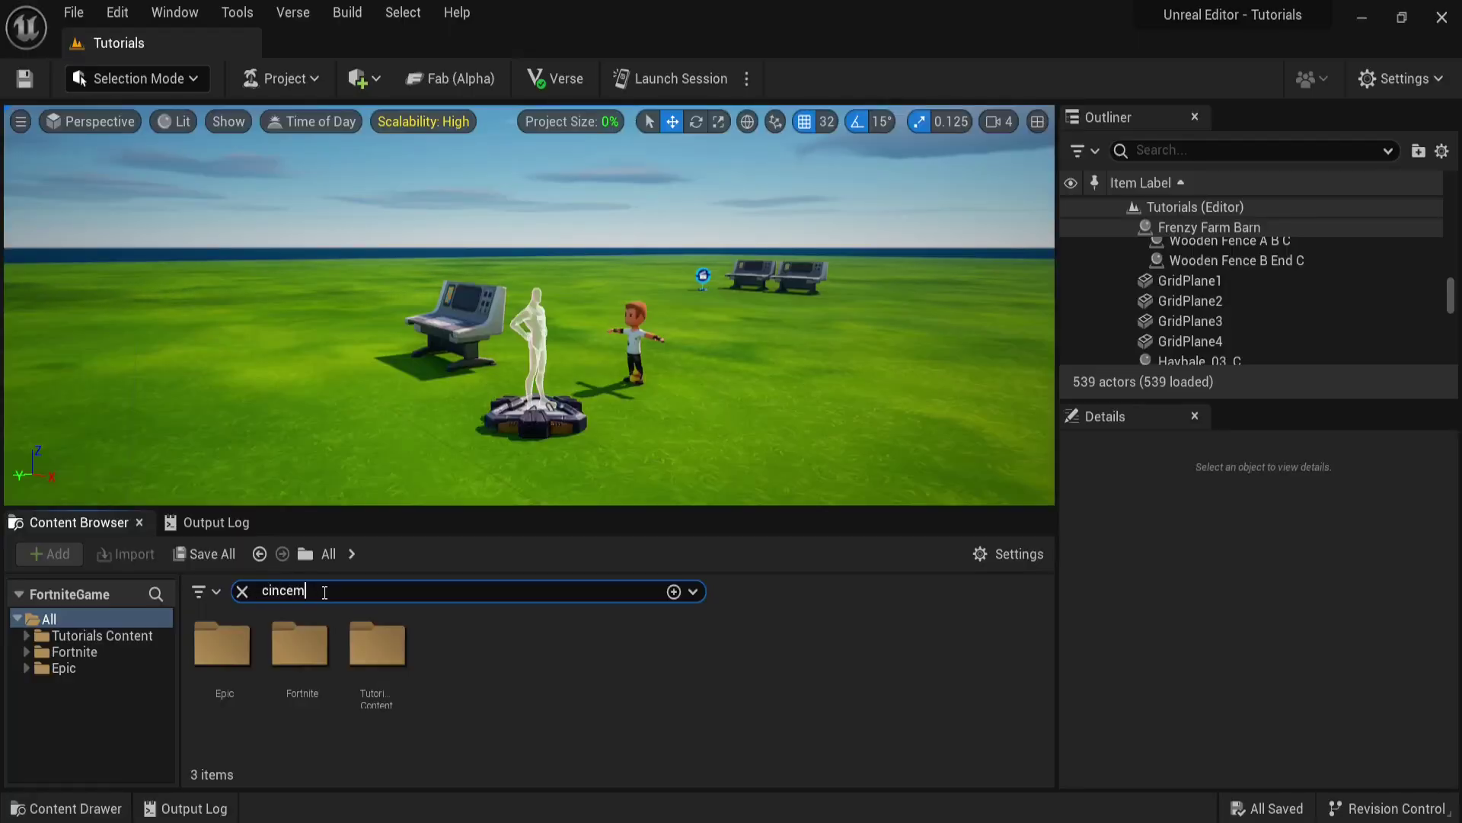
double_click(325, 591)
text(cinematic)
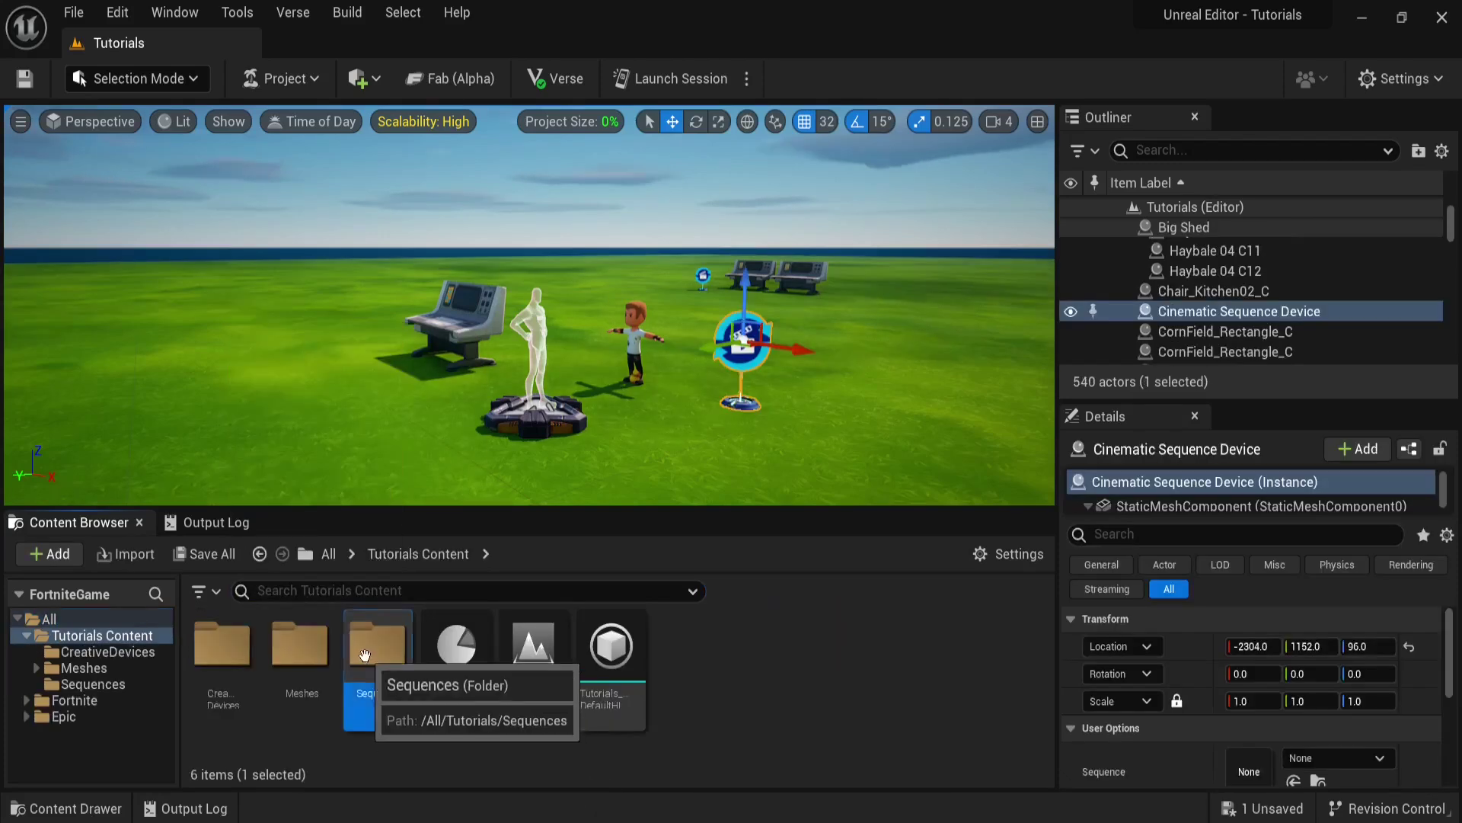
double_click(365, 656)
Step: Create a new Level Sequence there named Walk
right_click(389, 652)
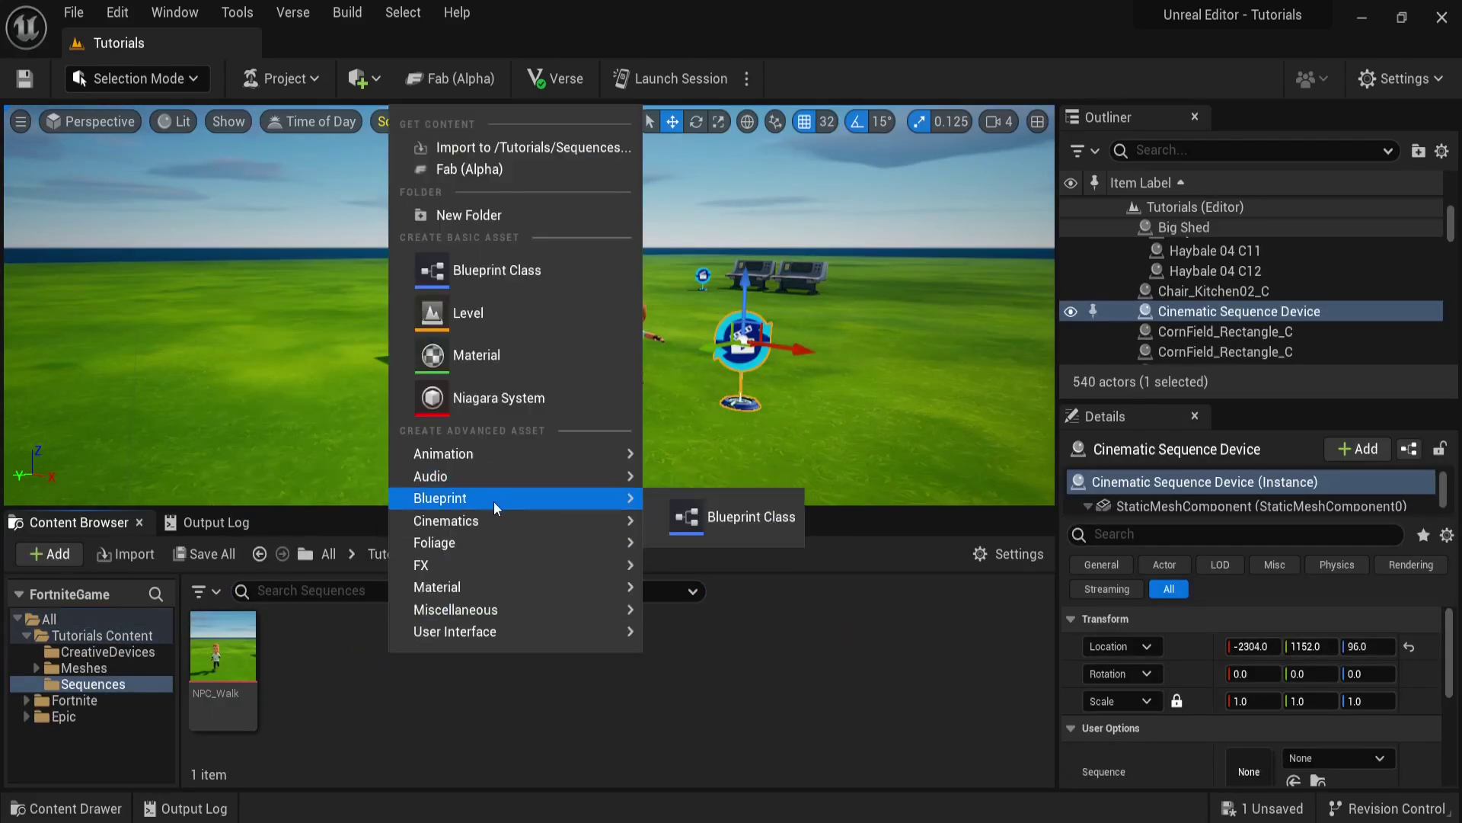
mouse_move(637, 528)
click(683, 527)
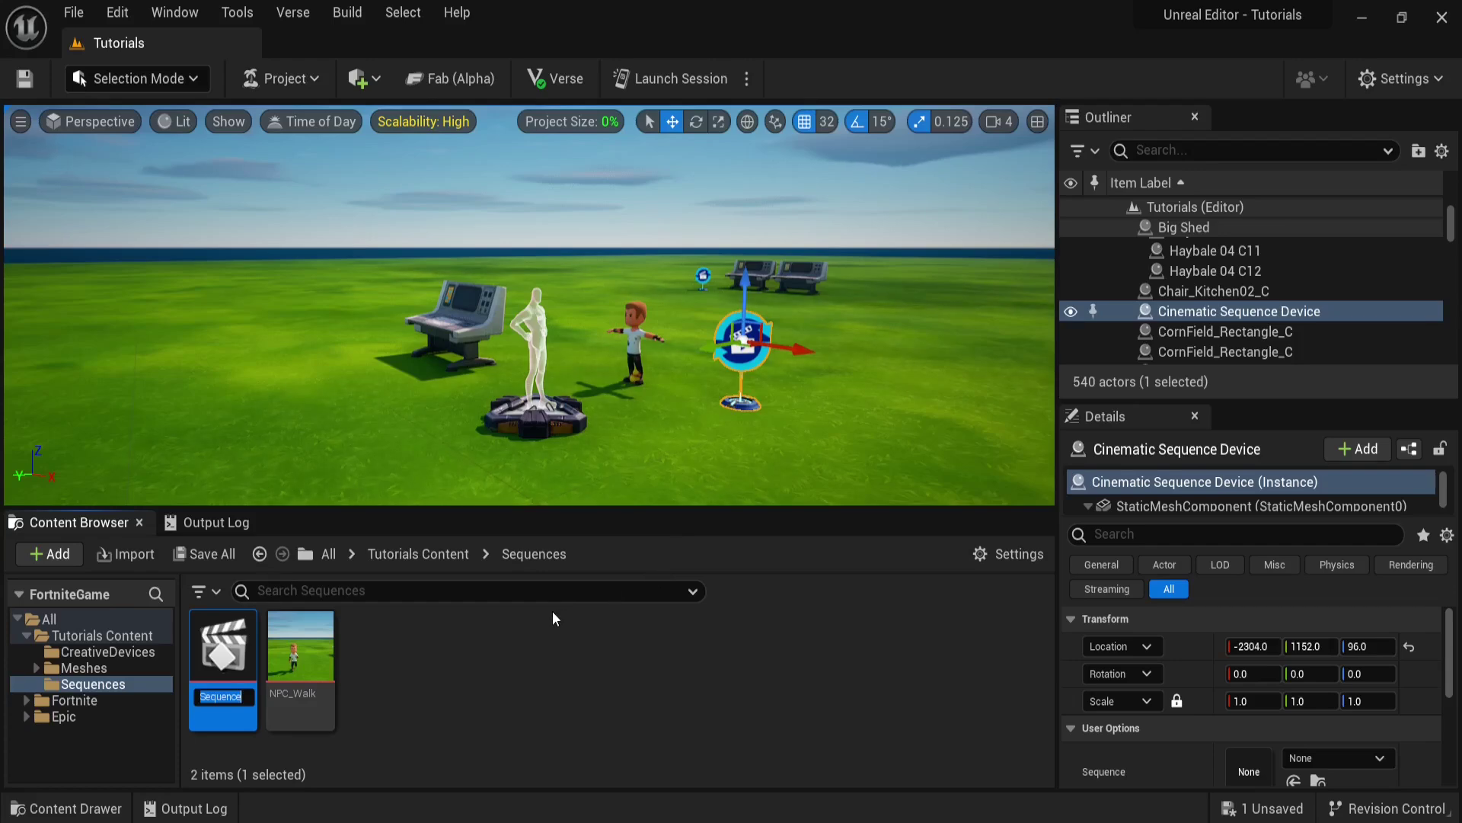
text(Walk)
key(Return)
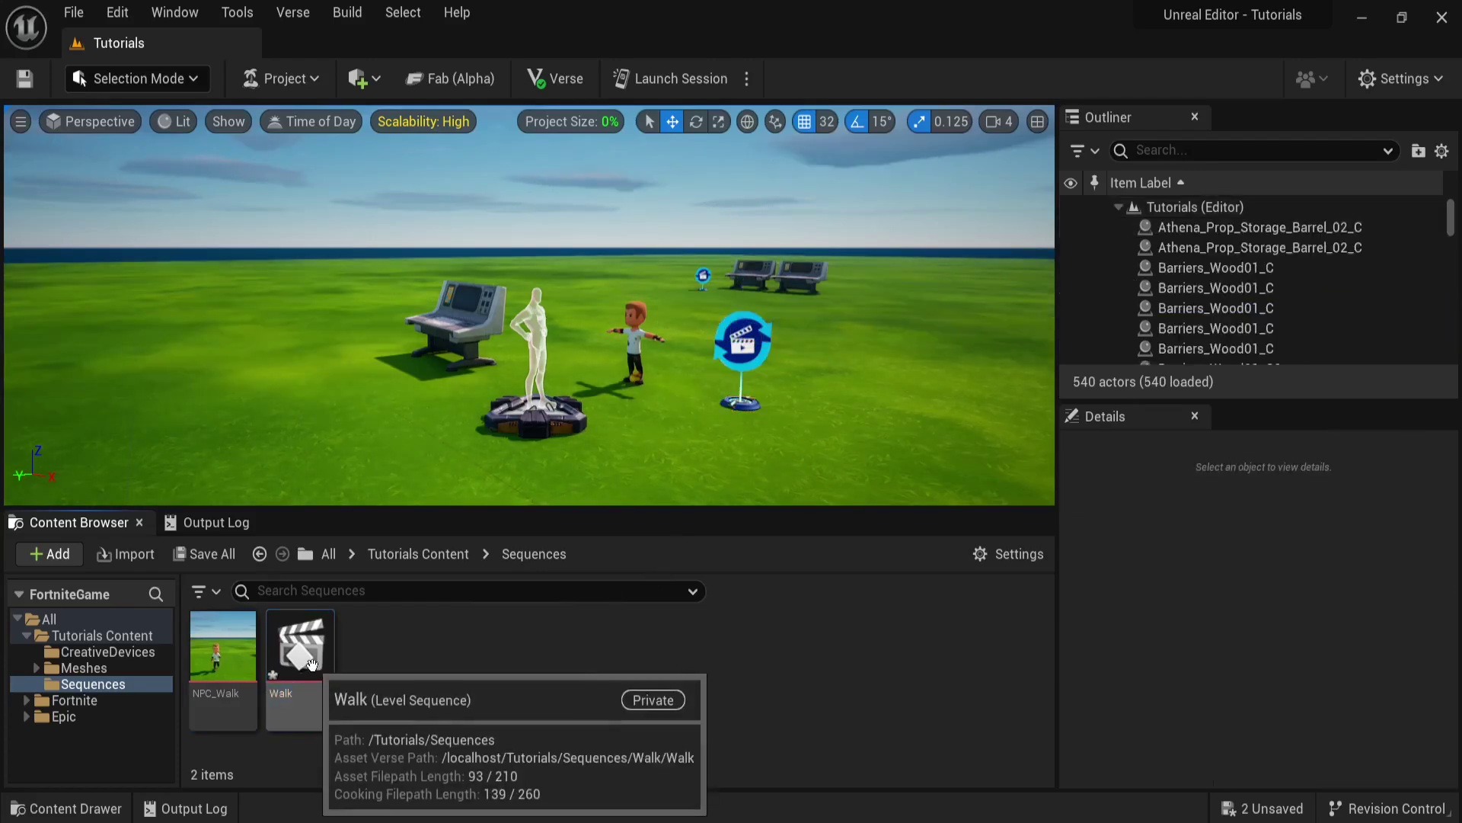
Step: Open Walk in Sequencer, add the WalkingNPC actor as a track, and bring up its Transform track options
double_click(301, 653)
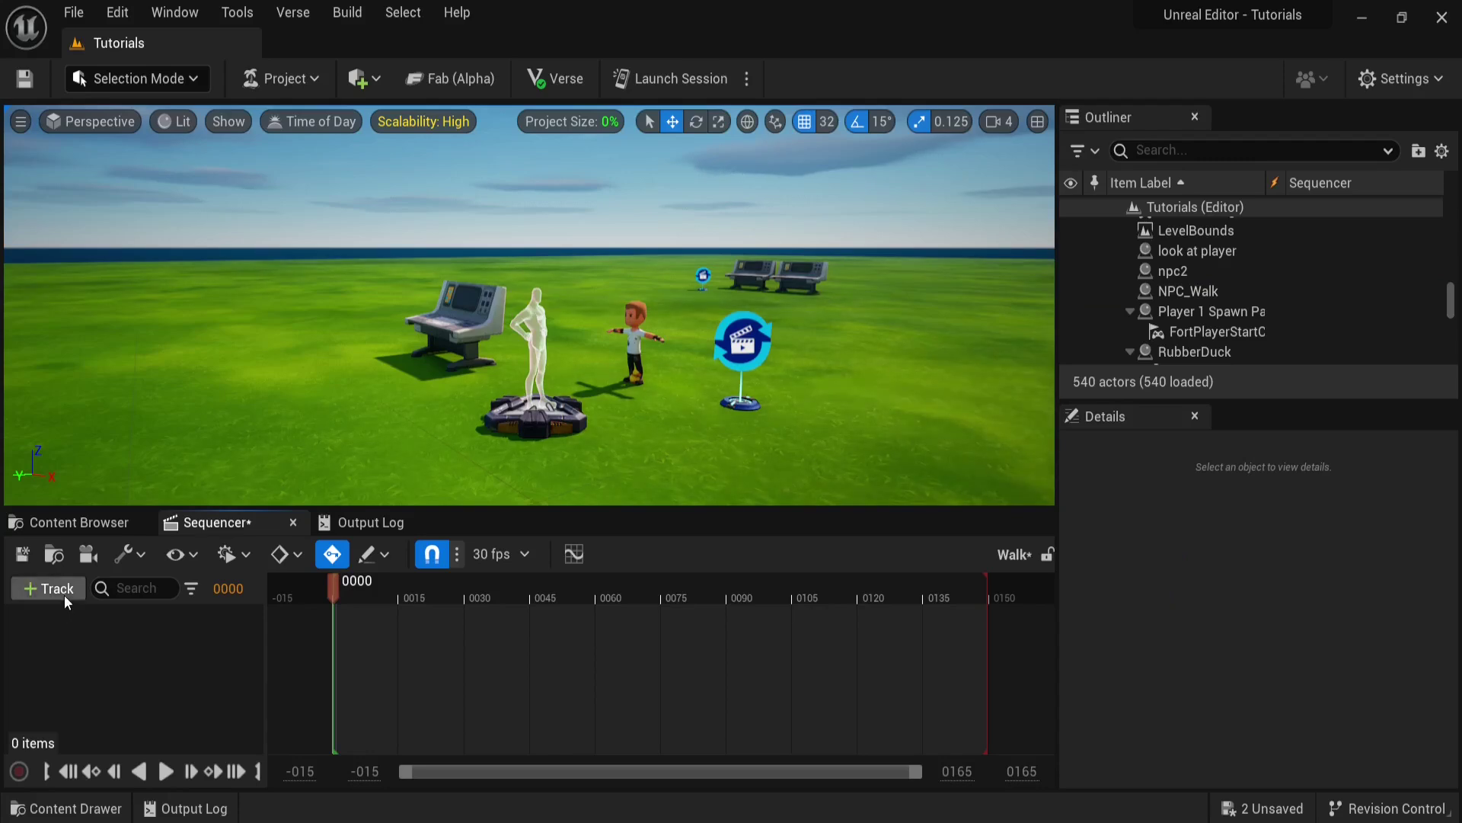
click(64, 597)
mouse_move(112, 313)
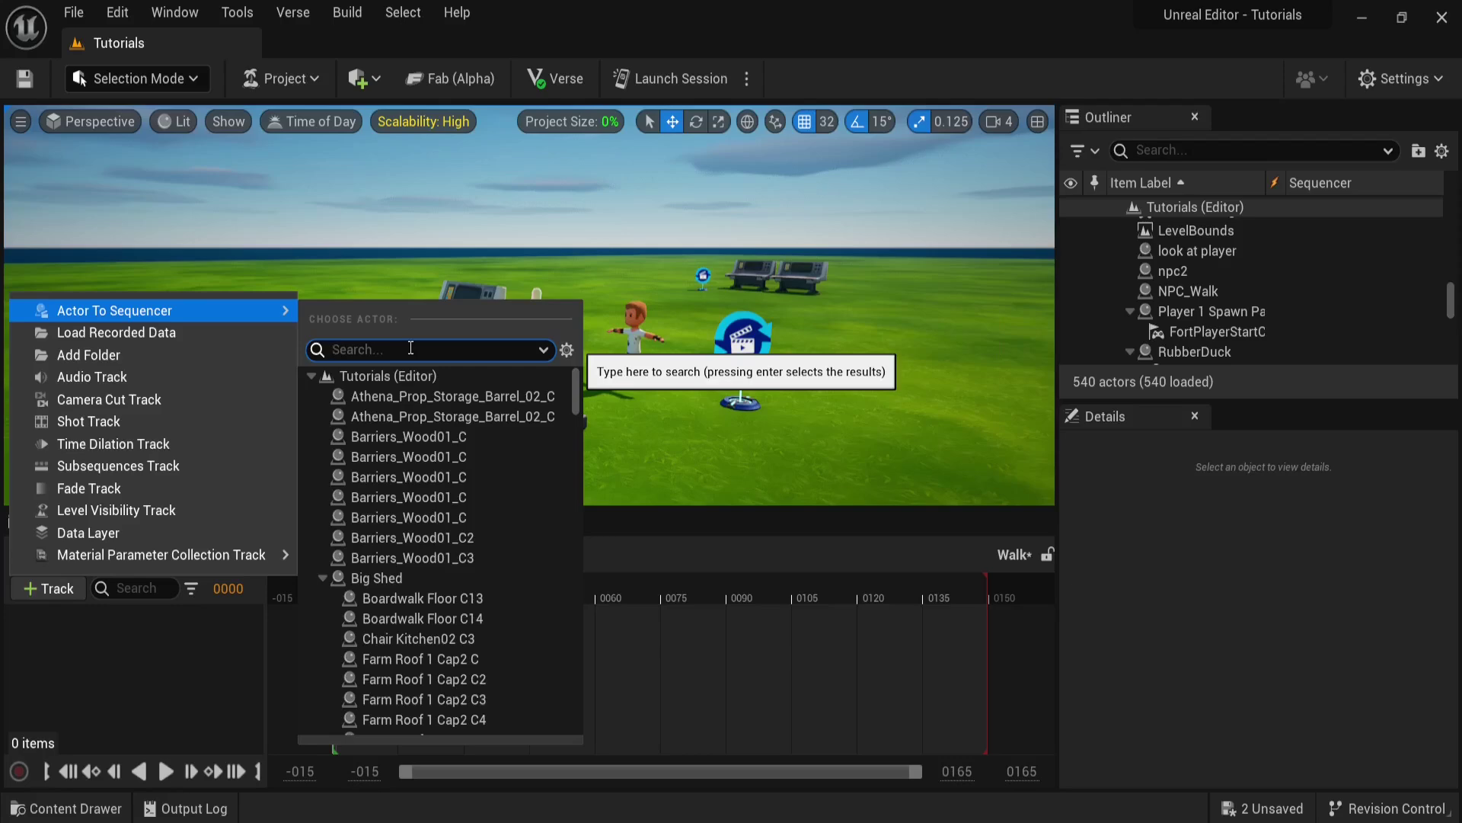
text(npc)
click(417, 502)
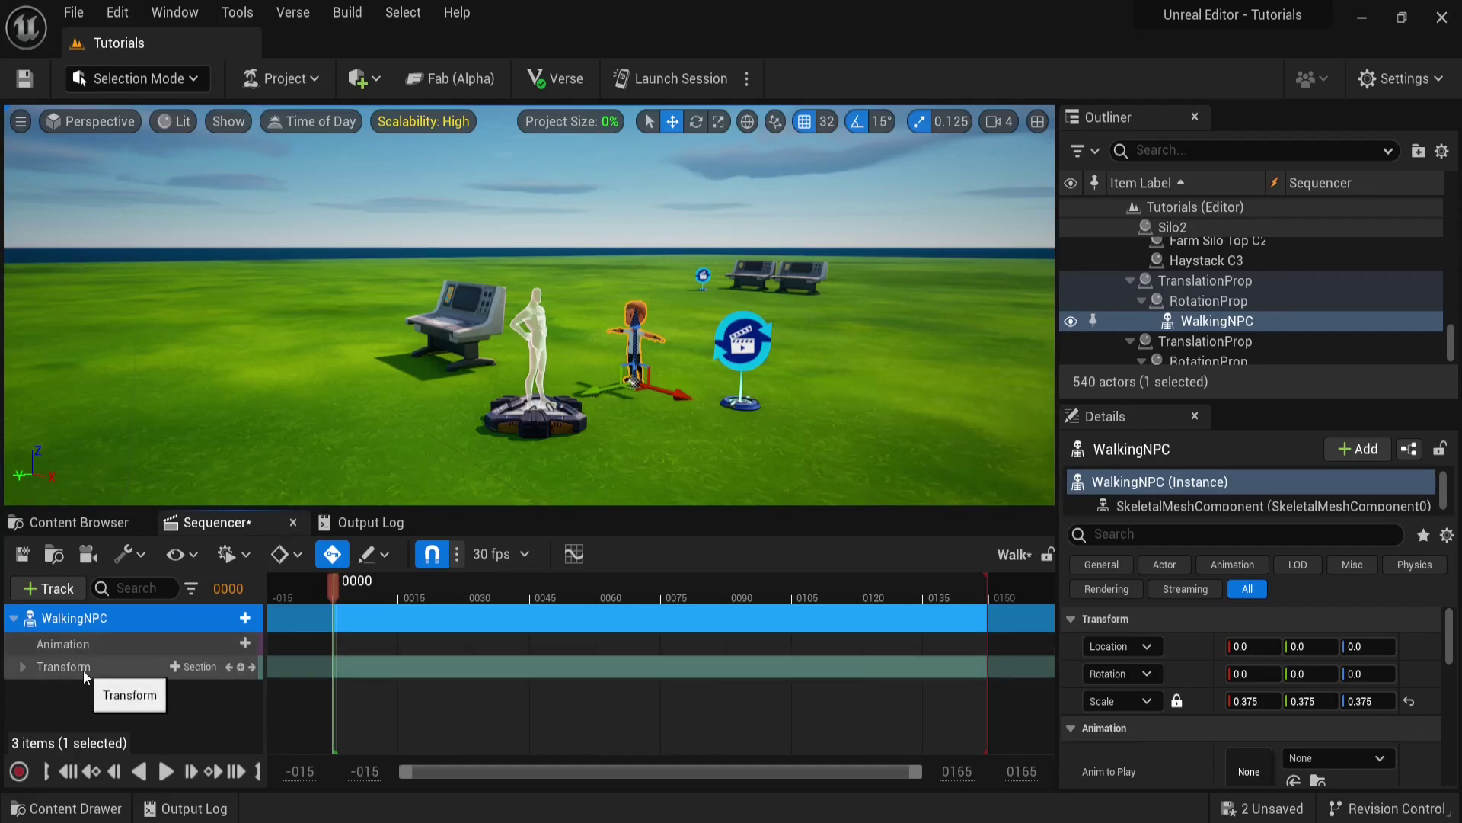
right_click(108, 671)
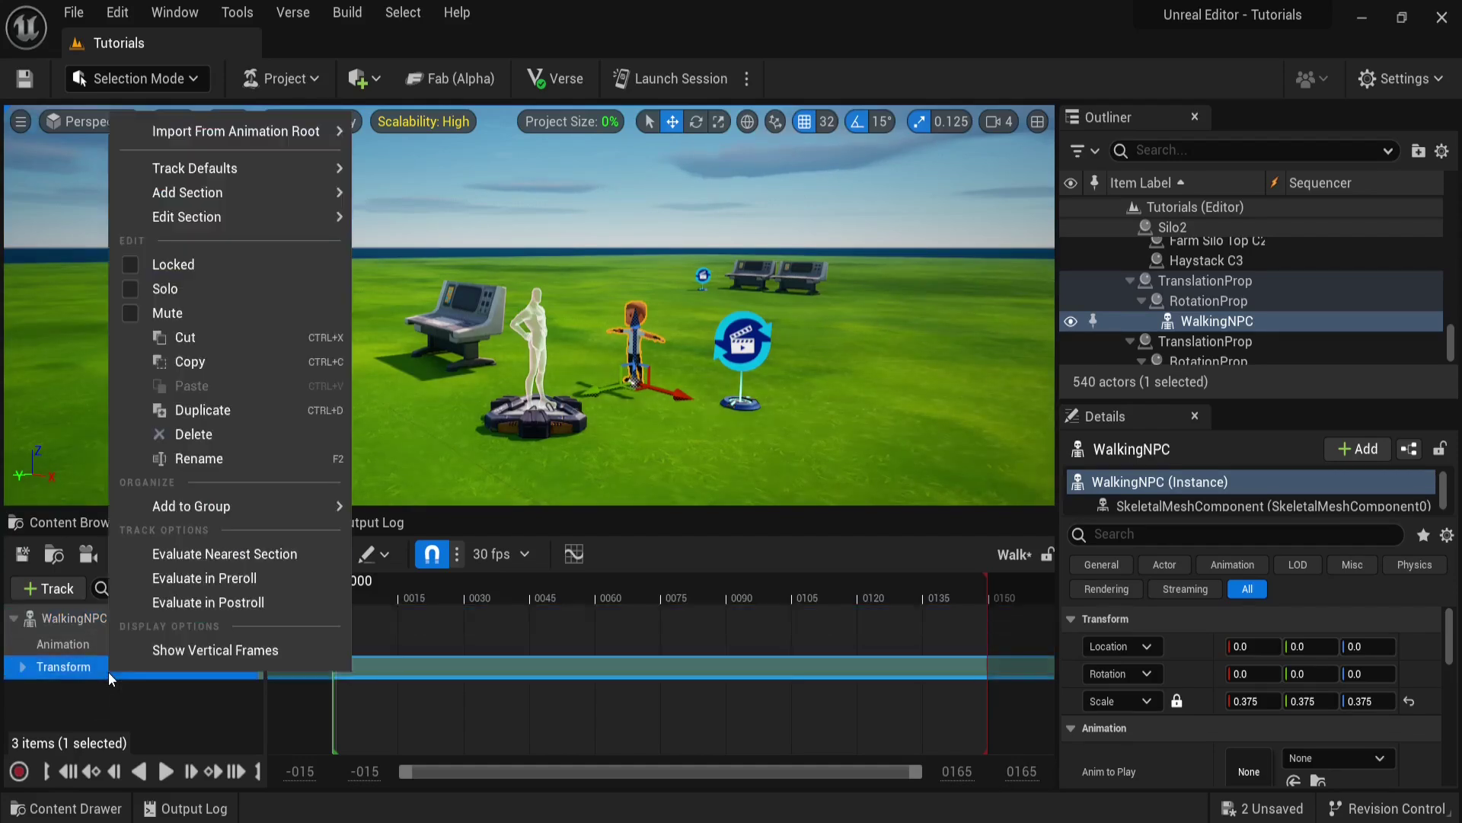
Step: Delete the Transform track, give WalkingNPC the run_Root_Run animation, and preview it
click(185, 441)
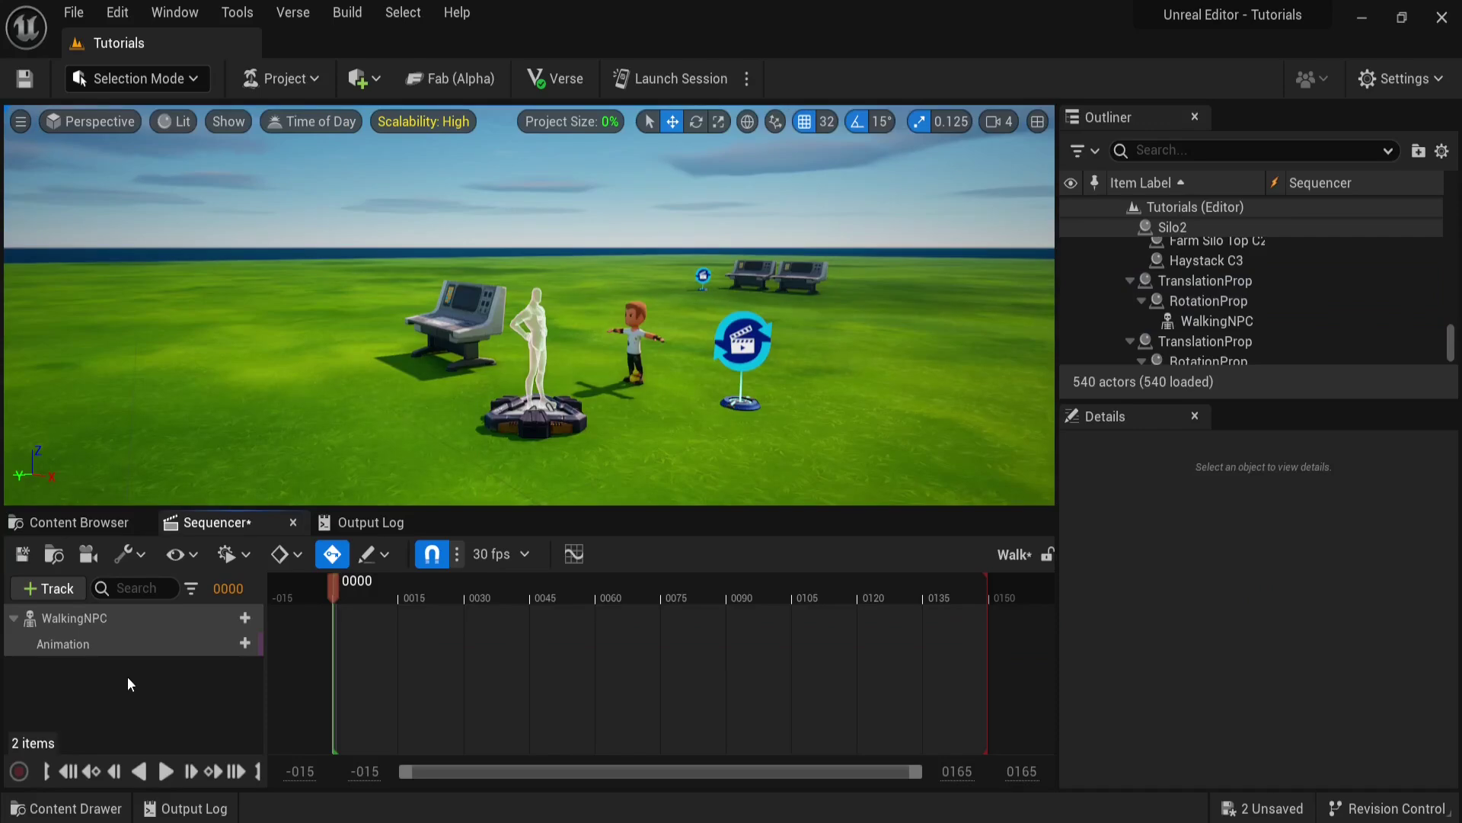
click(239, 644)
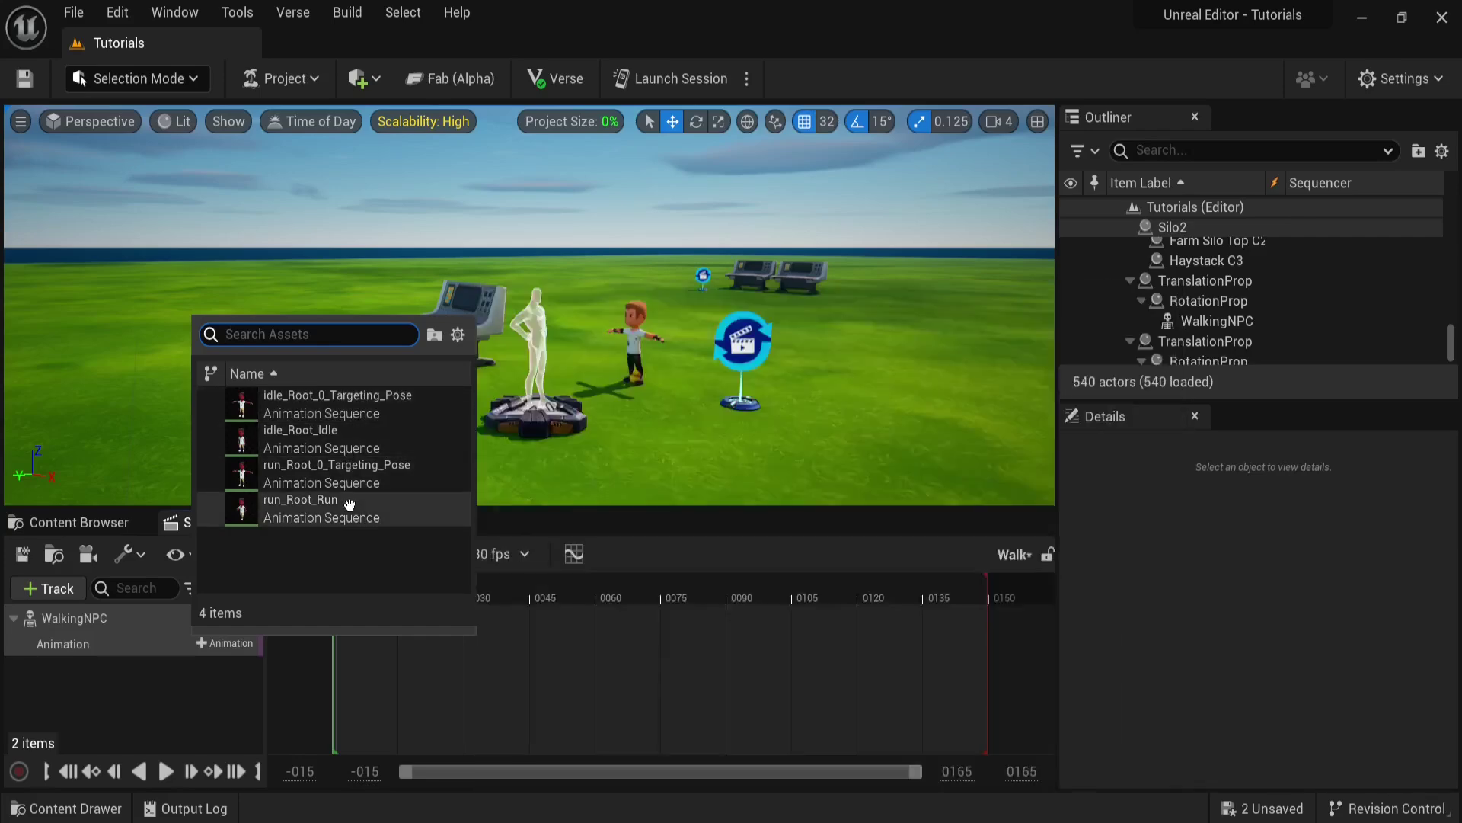
click(350, 515)
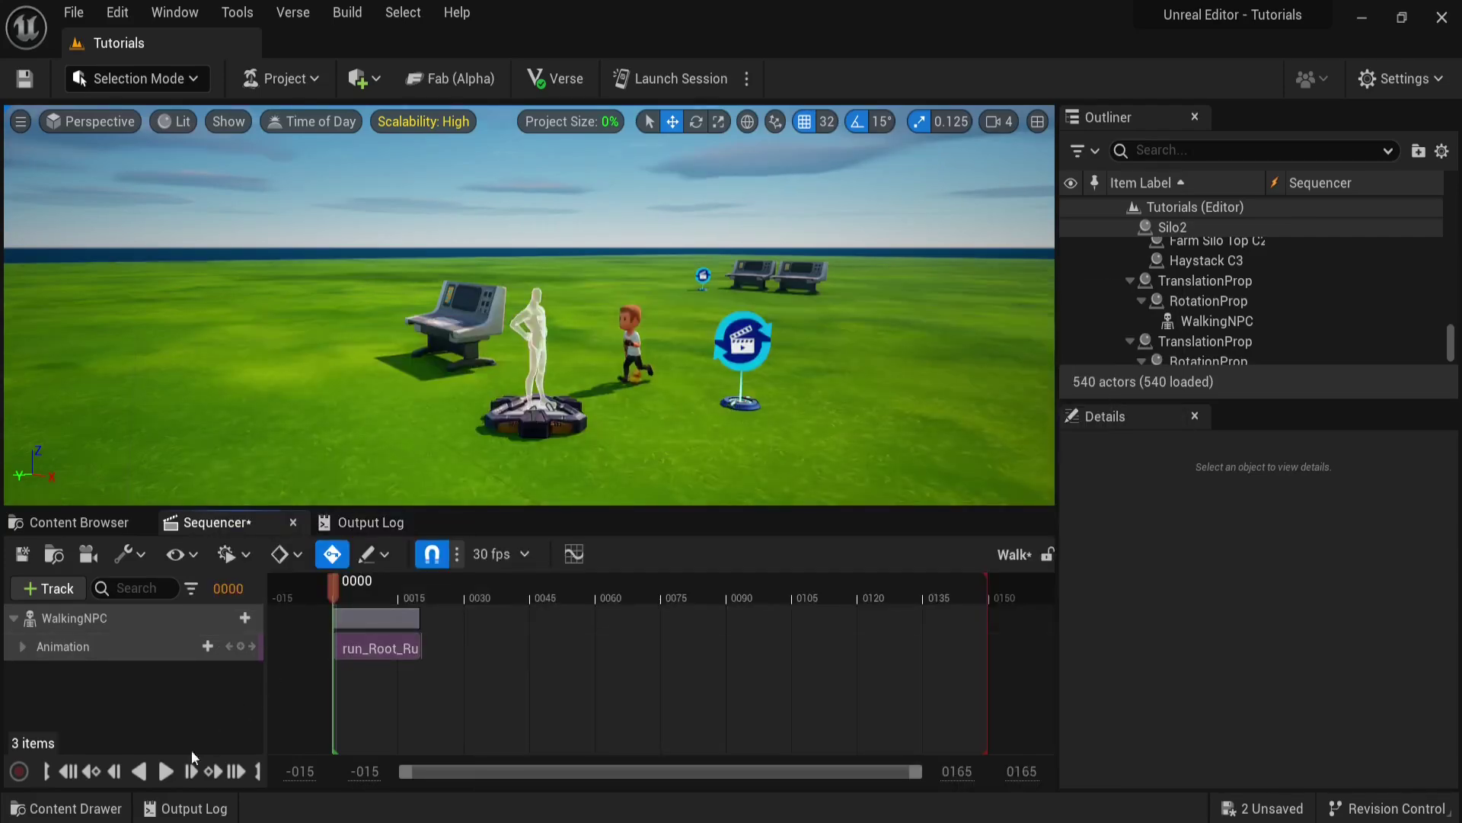
click(166, 771)
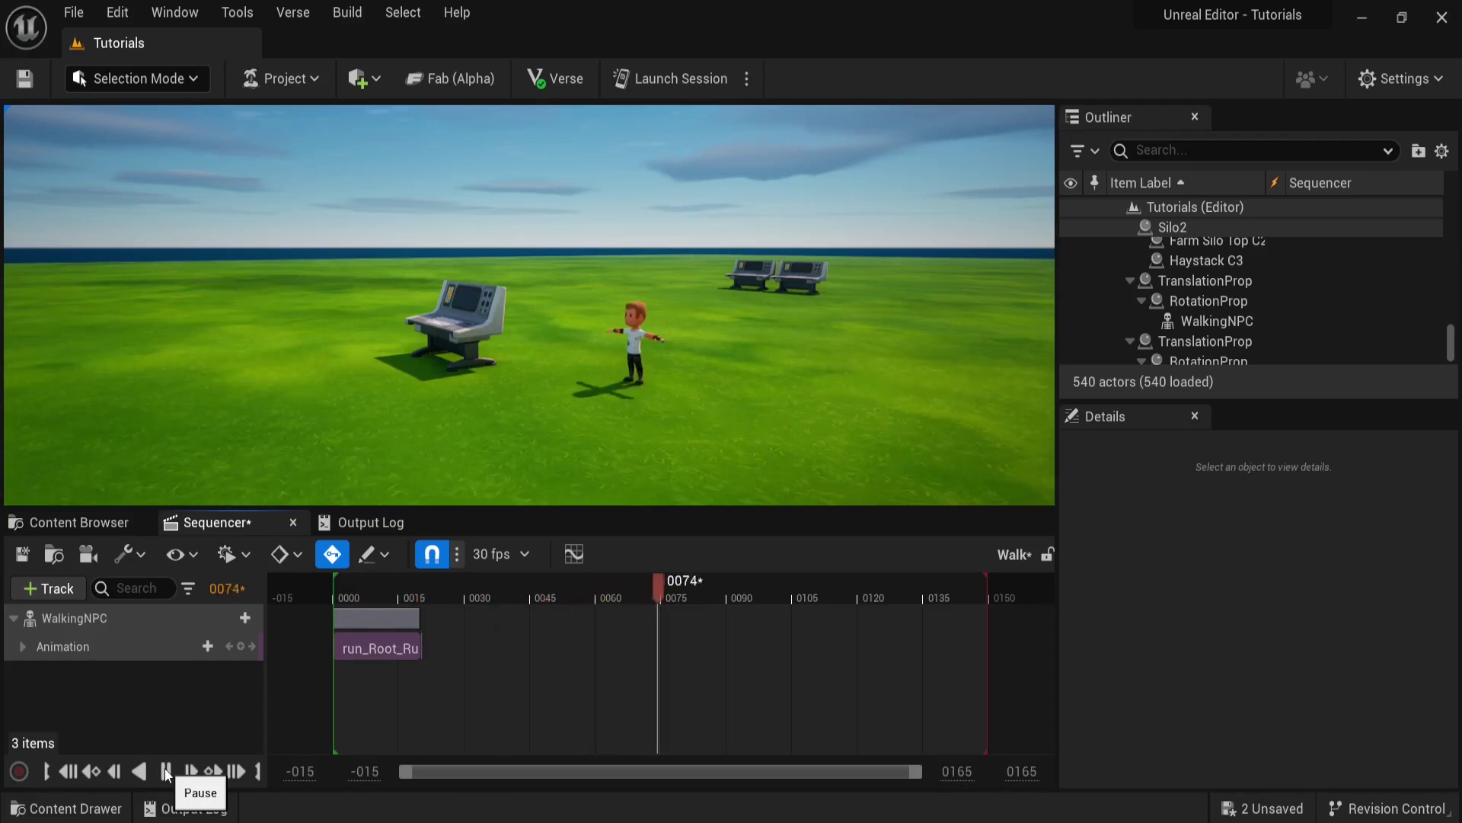
click(166, 772)
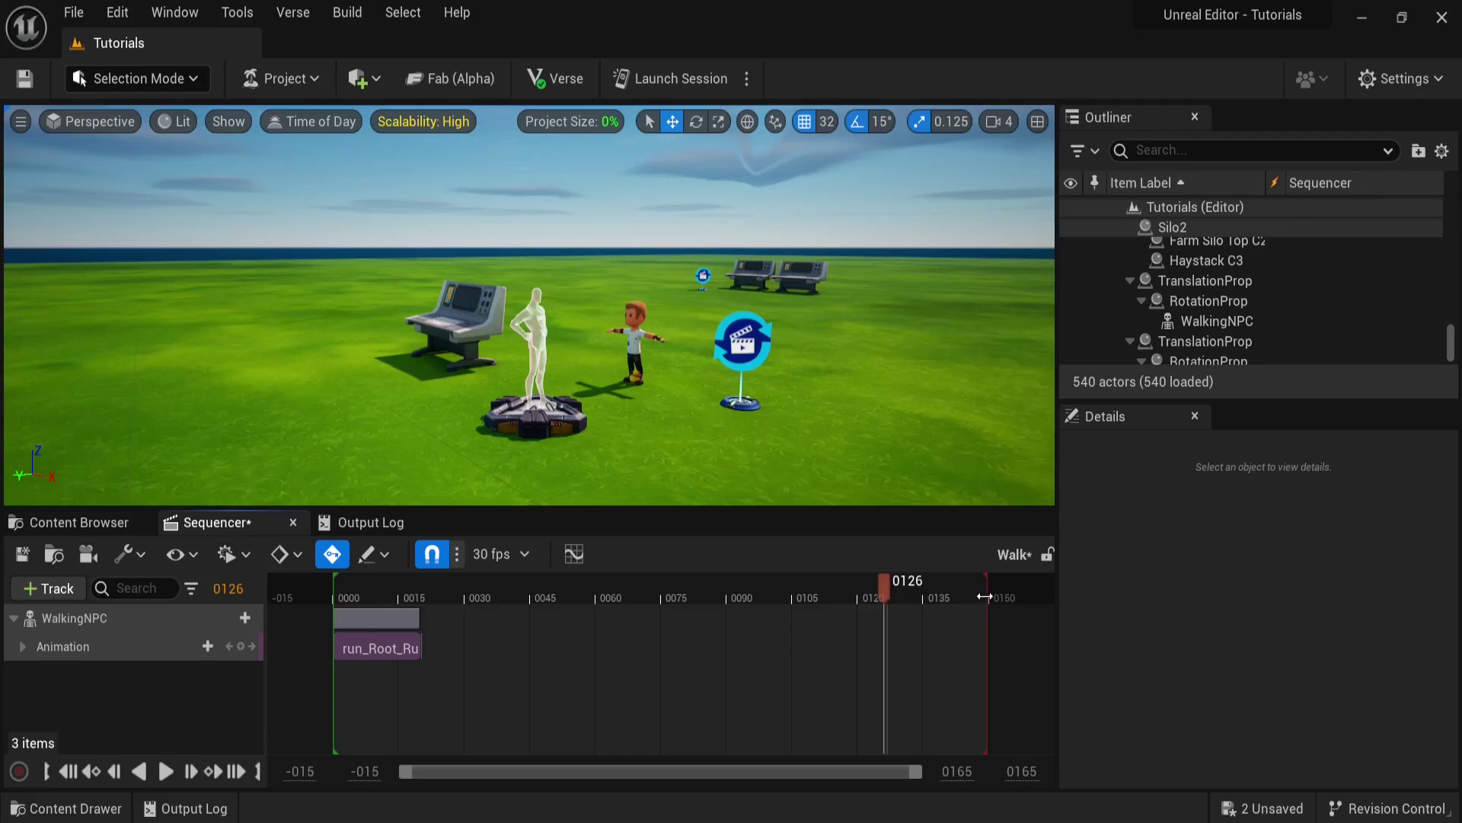
Step: Trim the playback range to the end of the run clip, replay it, and save Walk
drag(987, 591, 426, 591)
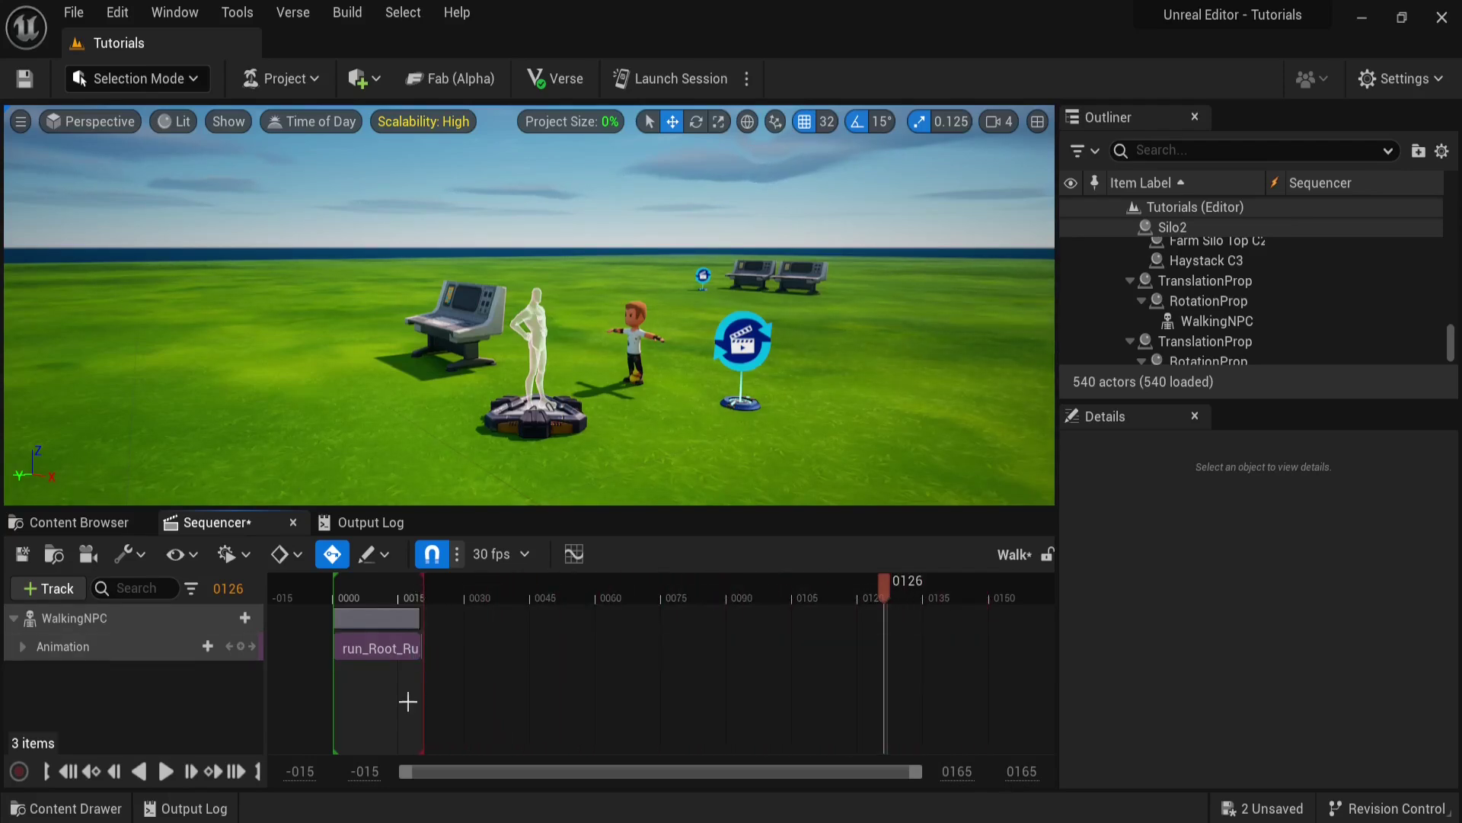
click(165, 771)
click(172, 761)
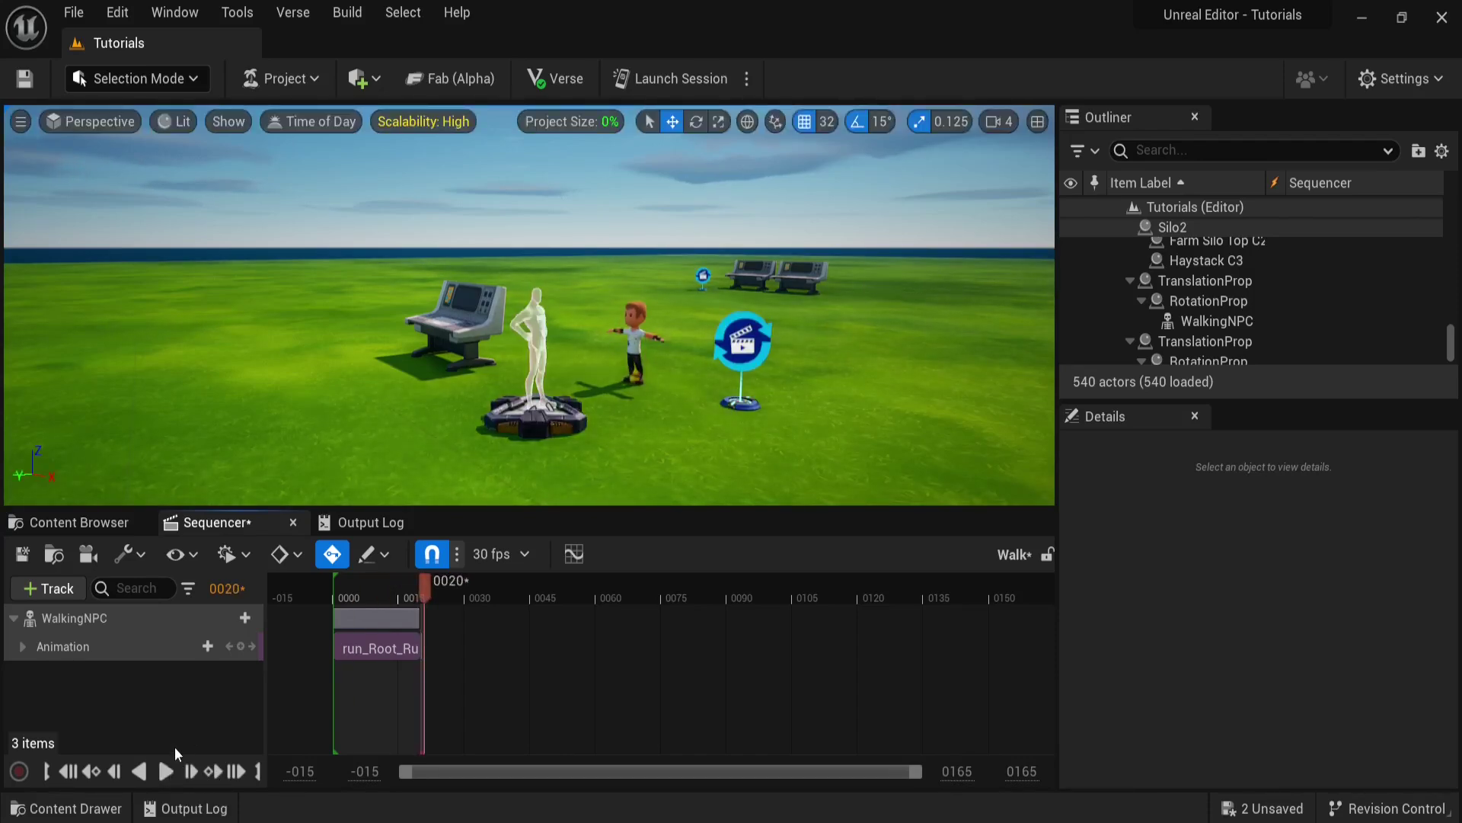
click(168, 771)
ctrl+scroll(484, 676, up, 2)
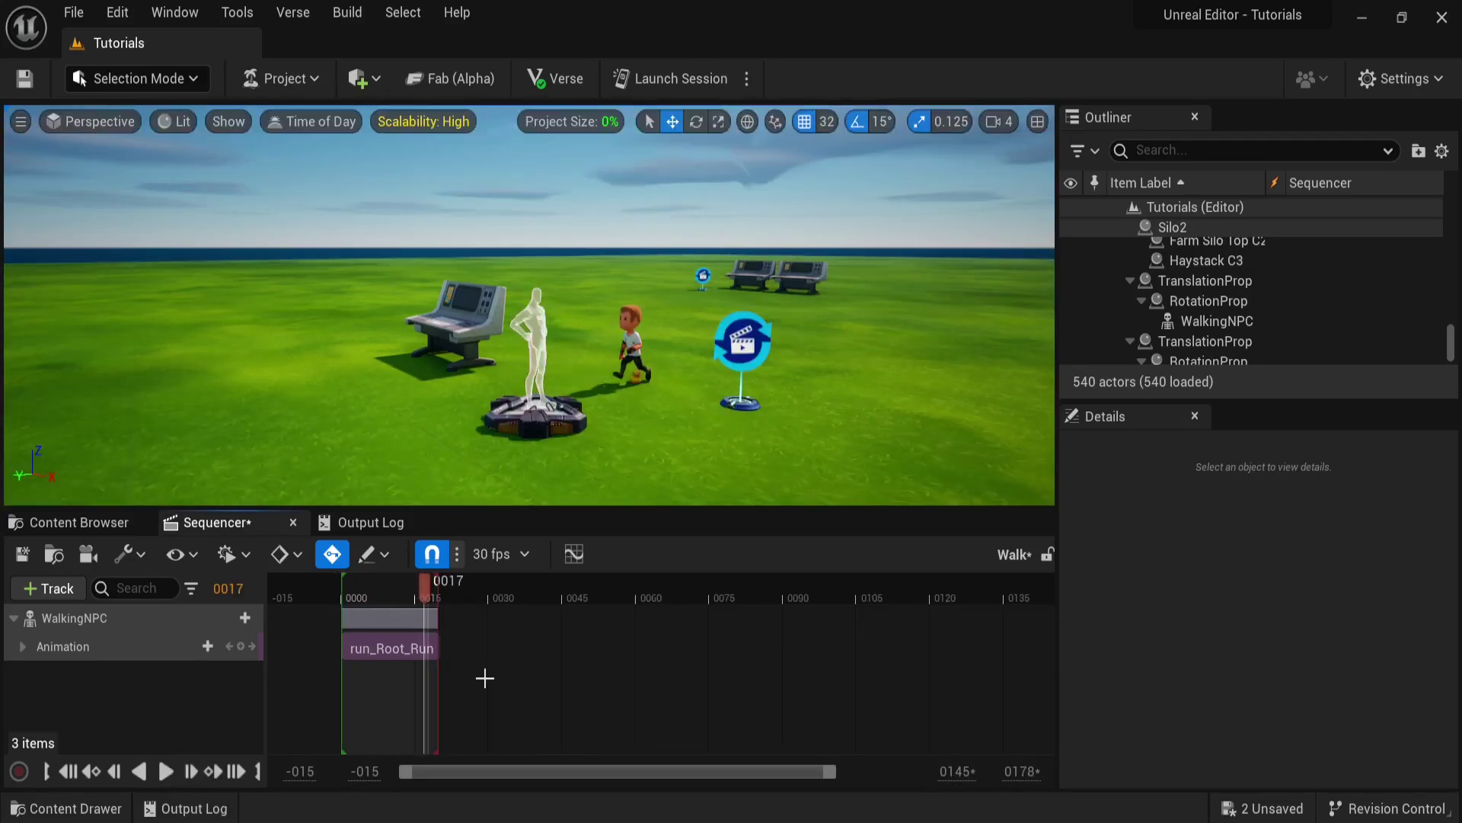
key(ctrl+s)
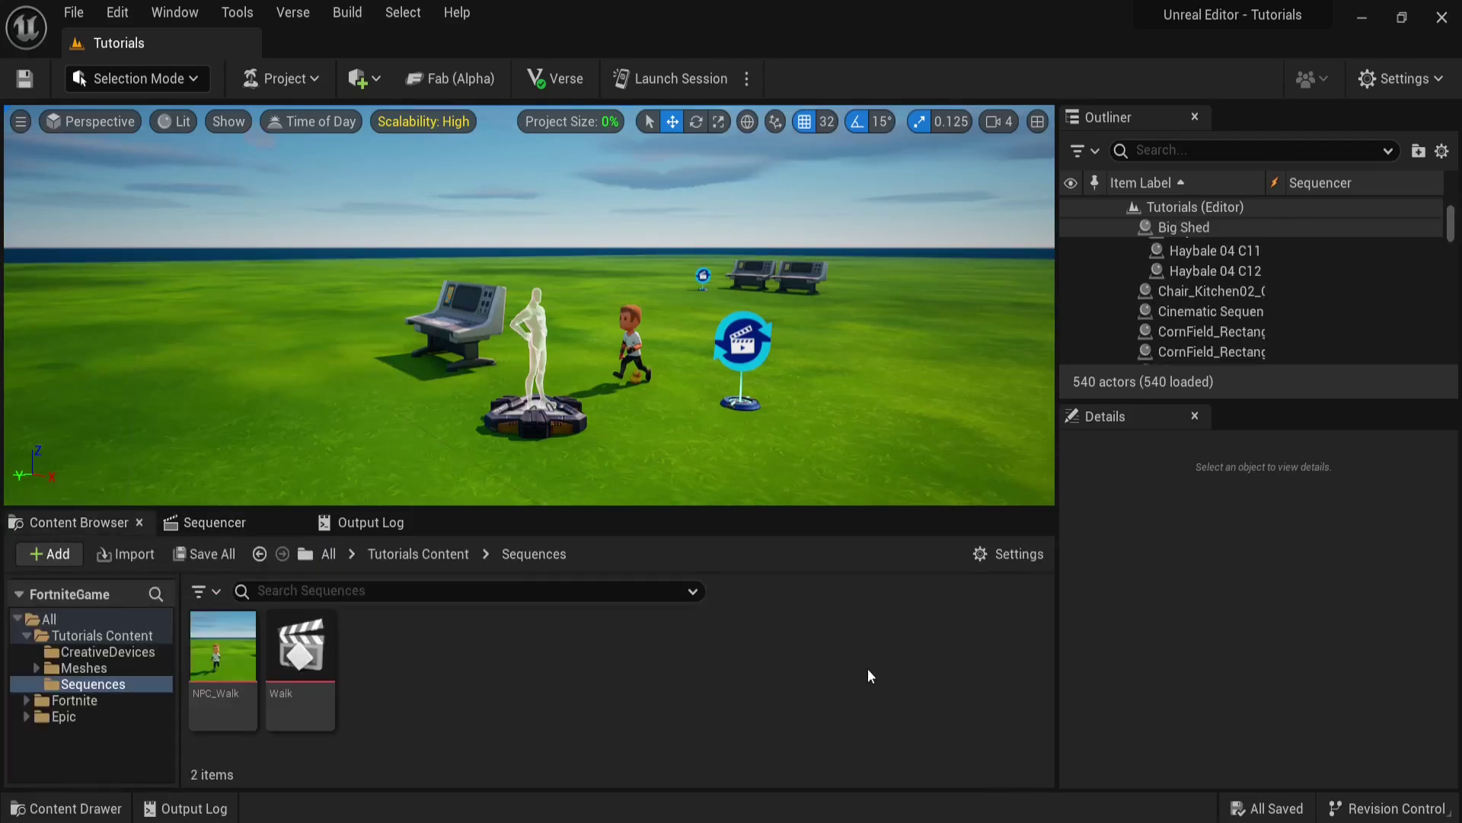
Step: Assign Walk to the Cinematic Sequence Device and enable Loop Playback and Restore State
click(741, 352)
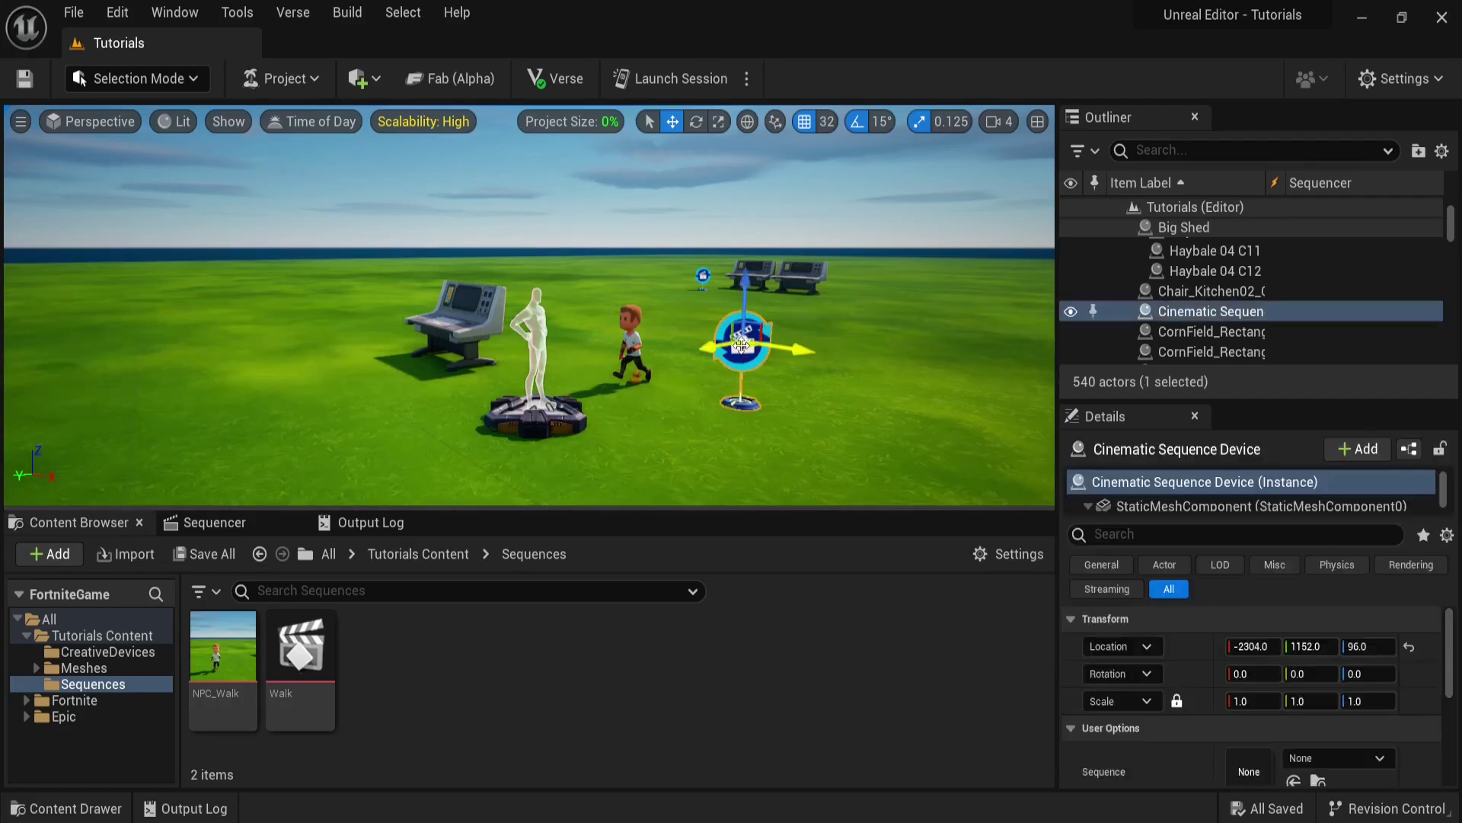
scroll(1173, 693, down, 2)
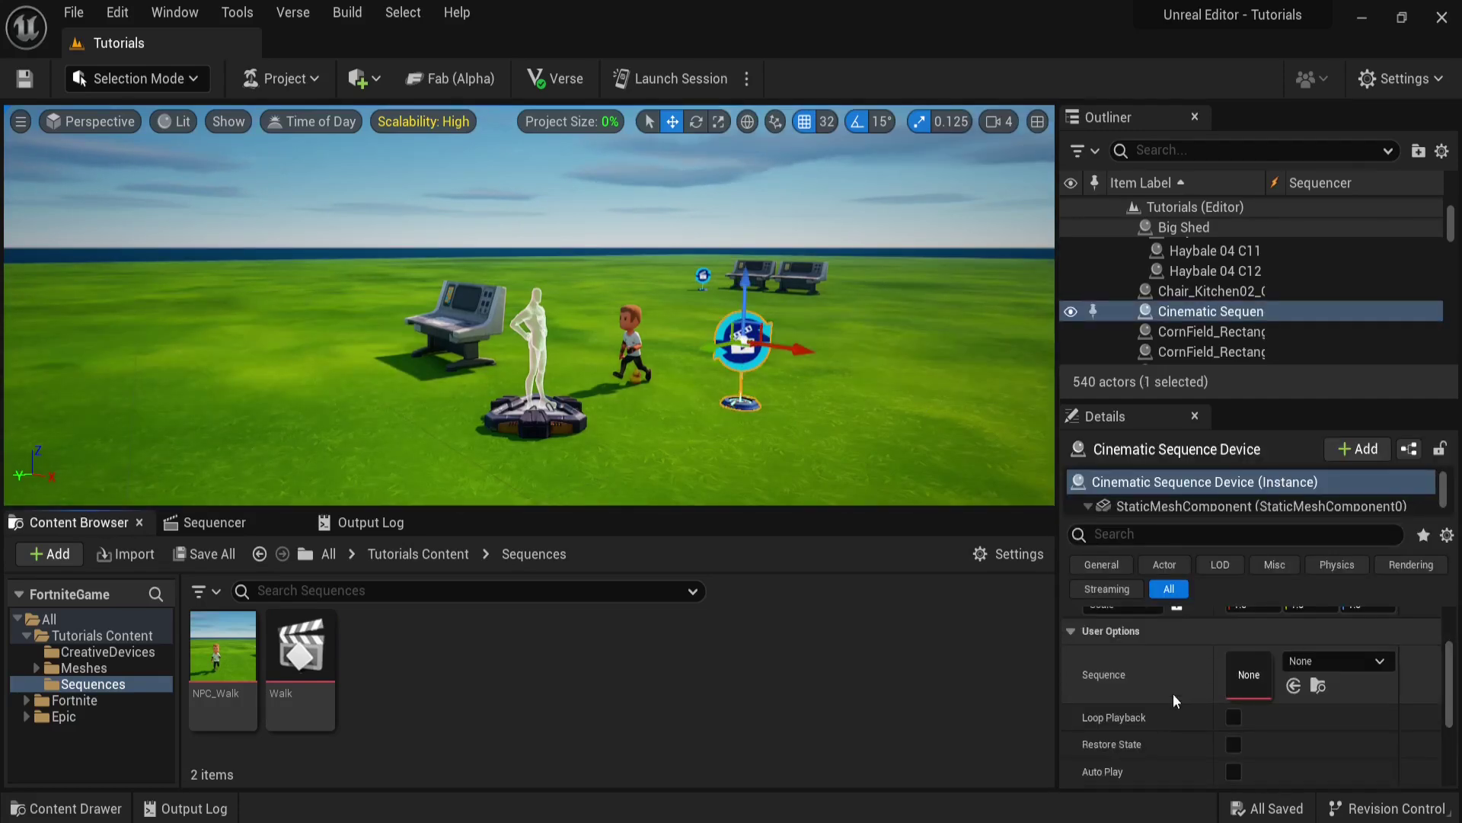
drag(342, 681, 1248, 676)
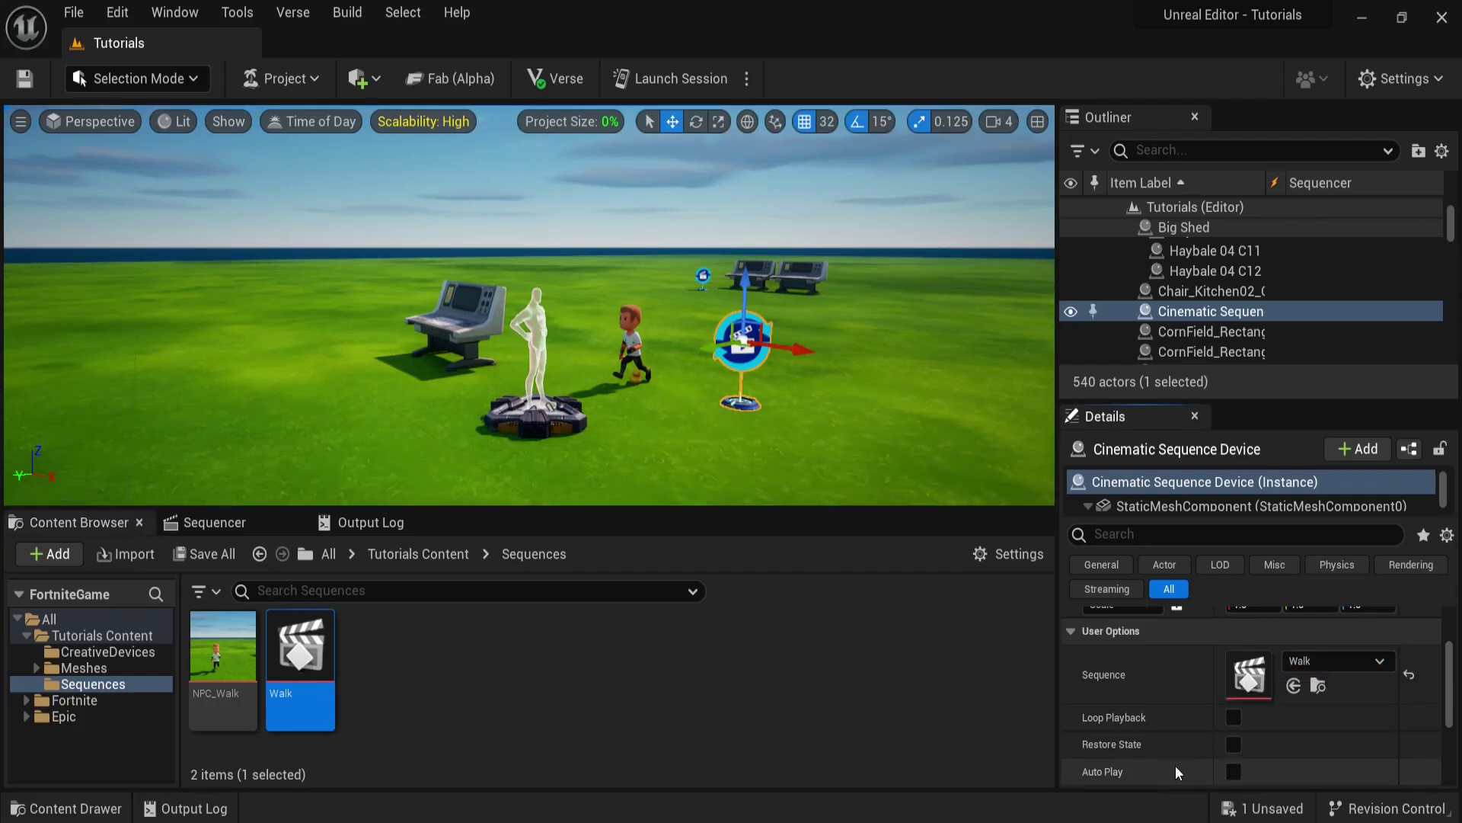
click(1233, 716)
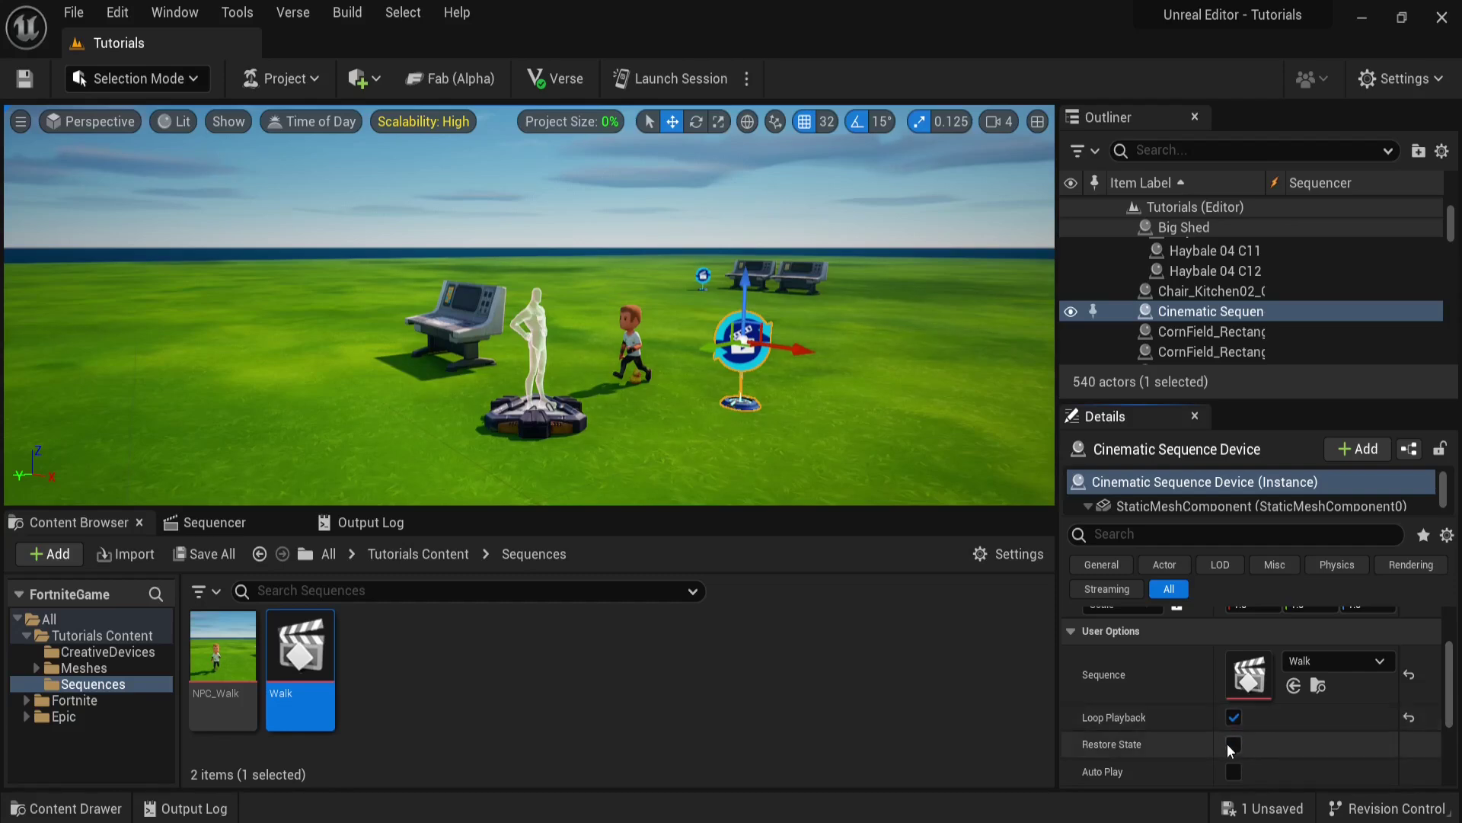
click(1234, 745)
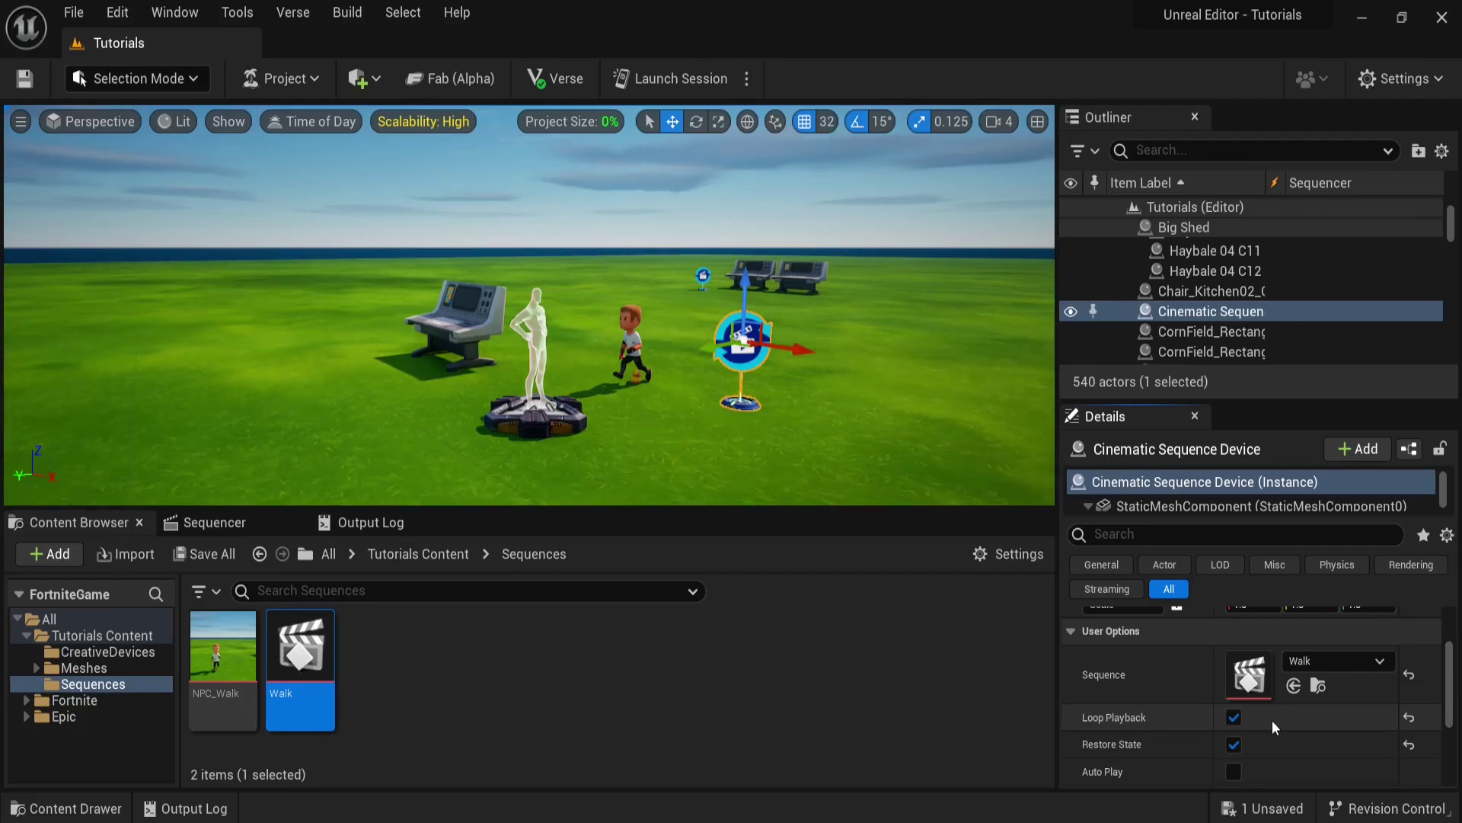
key(ctrl+s)
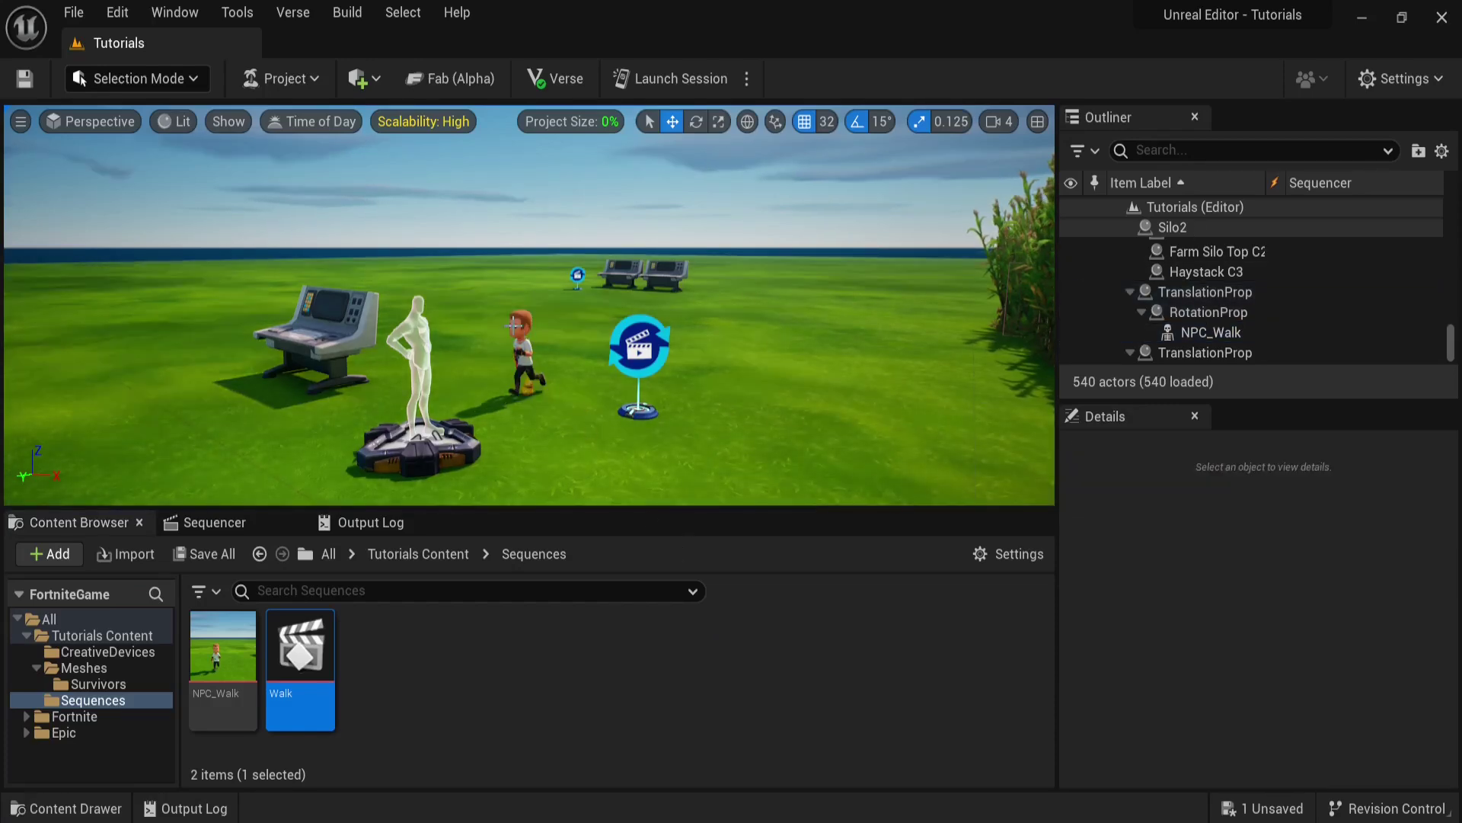
Step: Set NPC_Walk's Anim to Play to idle_Root_Idle from the Survivors meshes folder
click(516, 323)
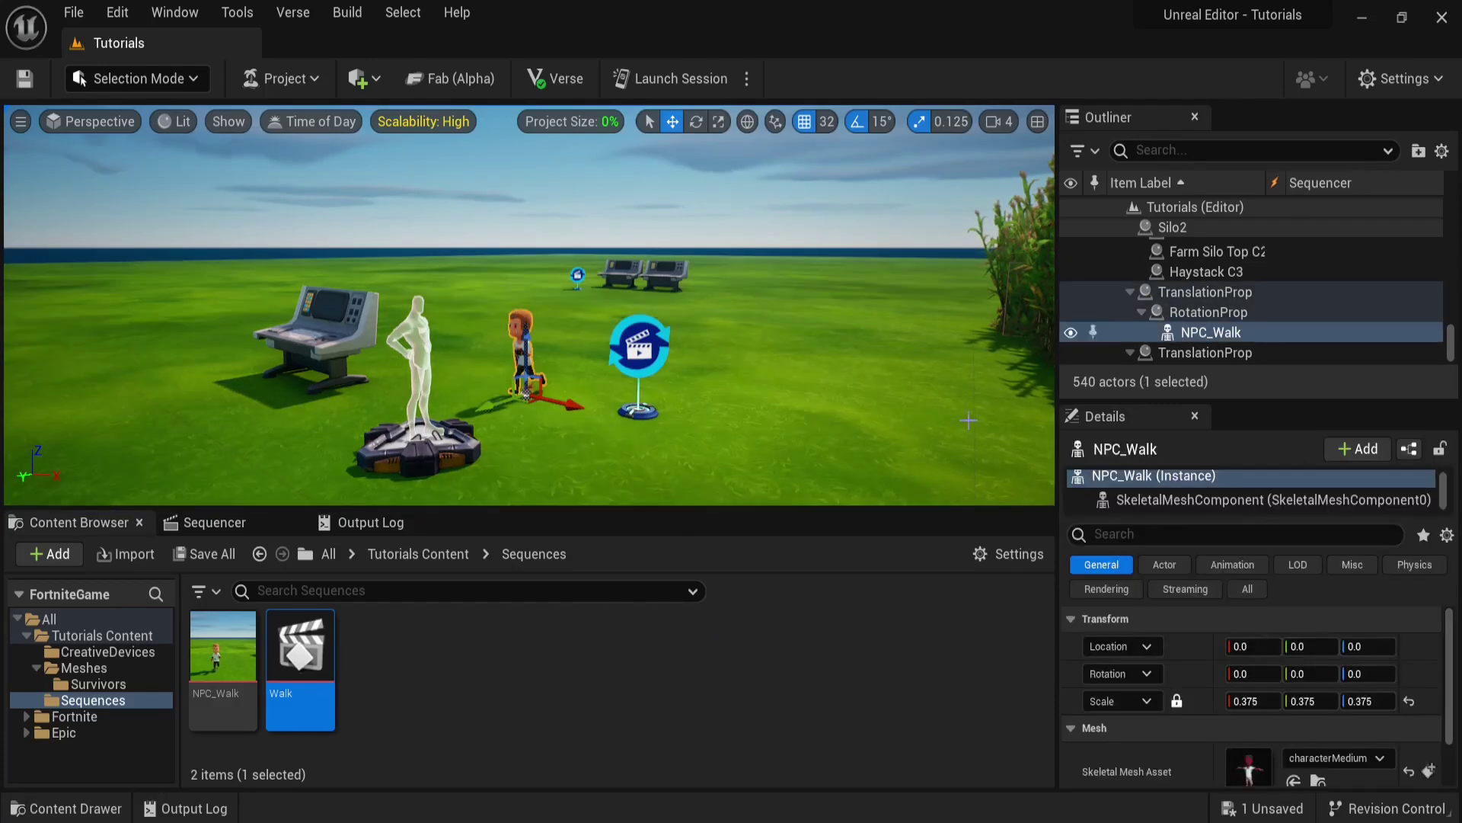
click(1222, 565)
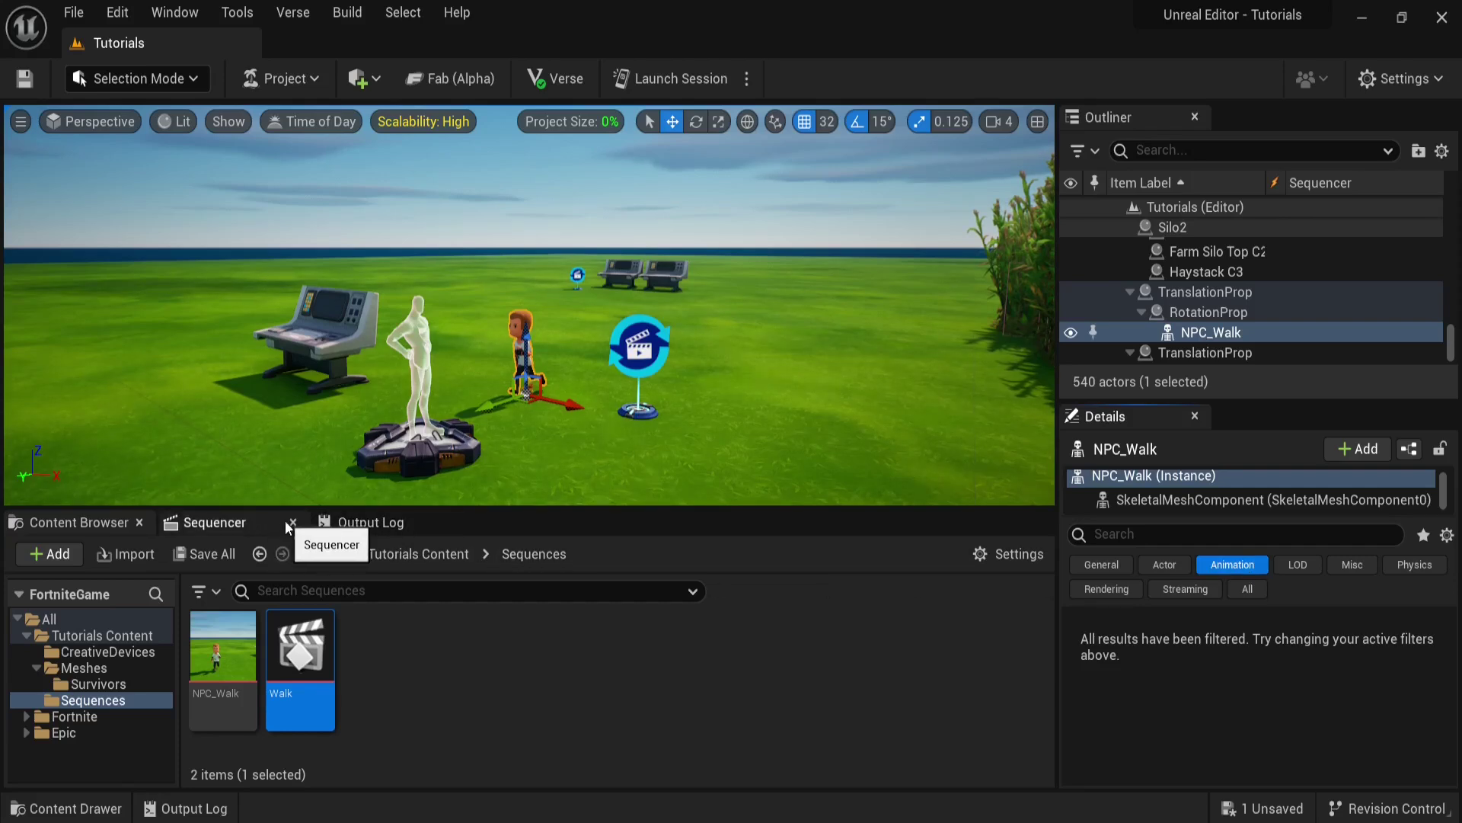
click(293, 521)
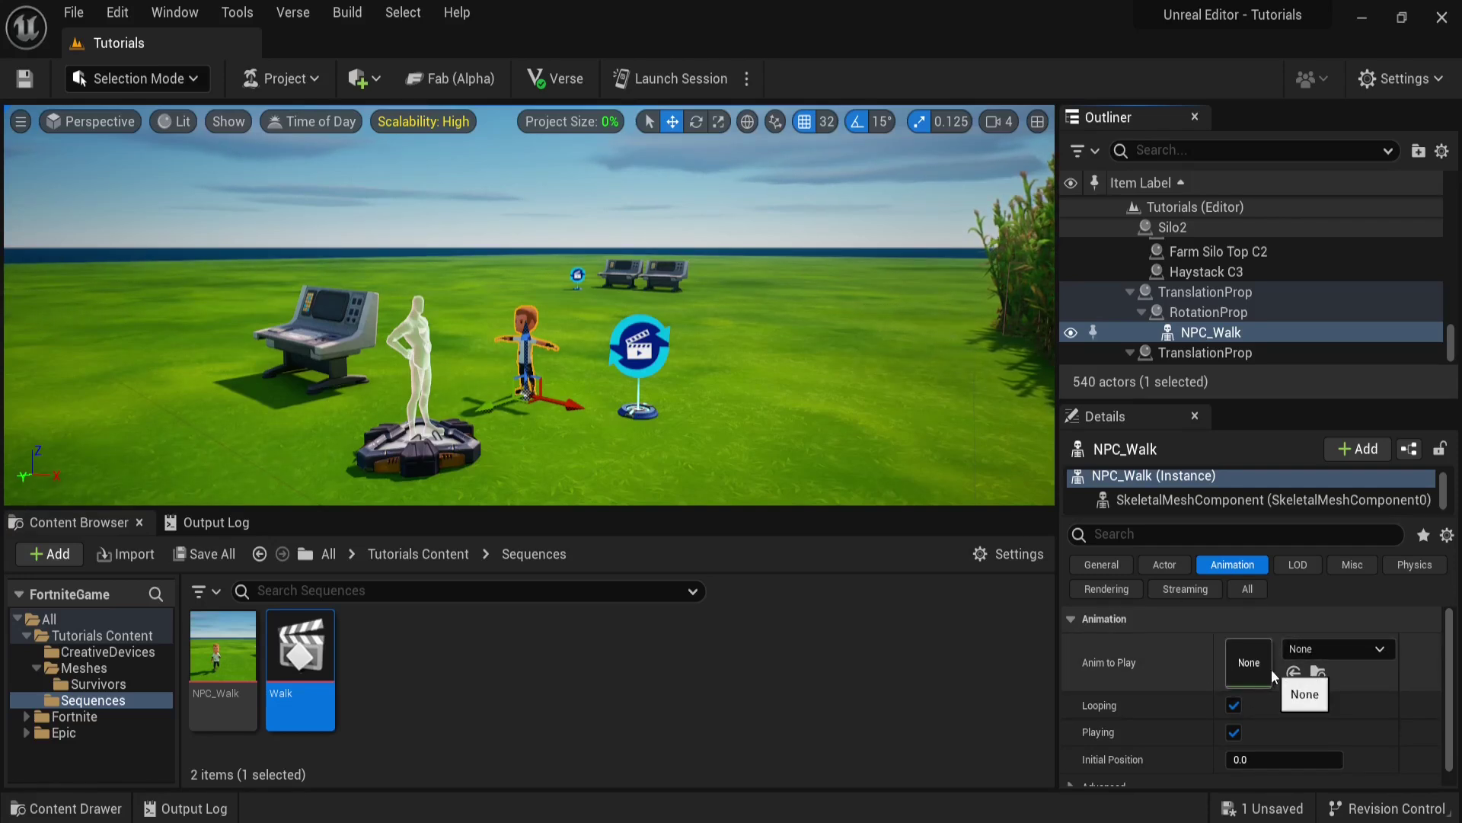
click(98, 684)
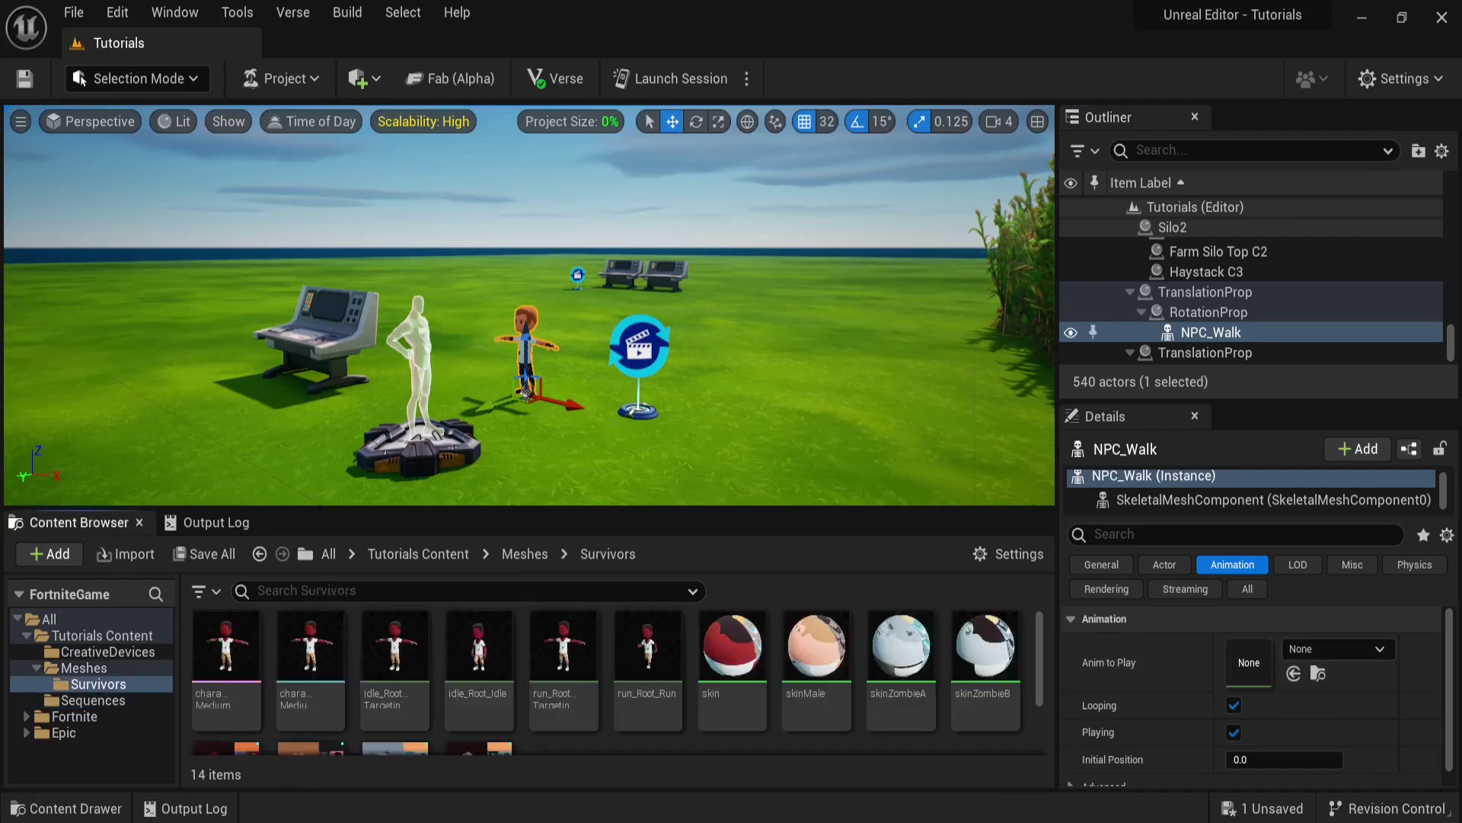
drag(479, 647, 1233, 664)
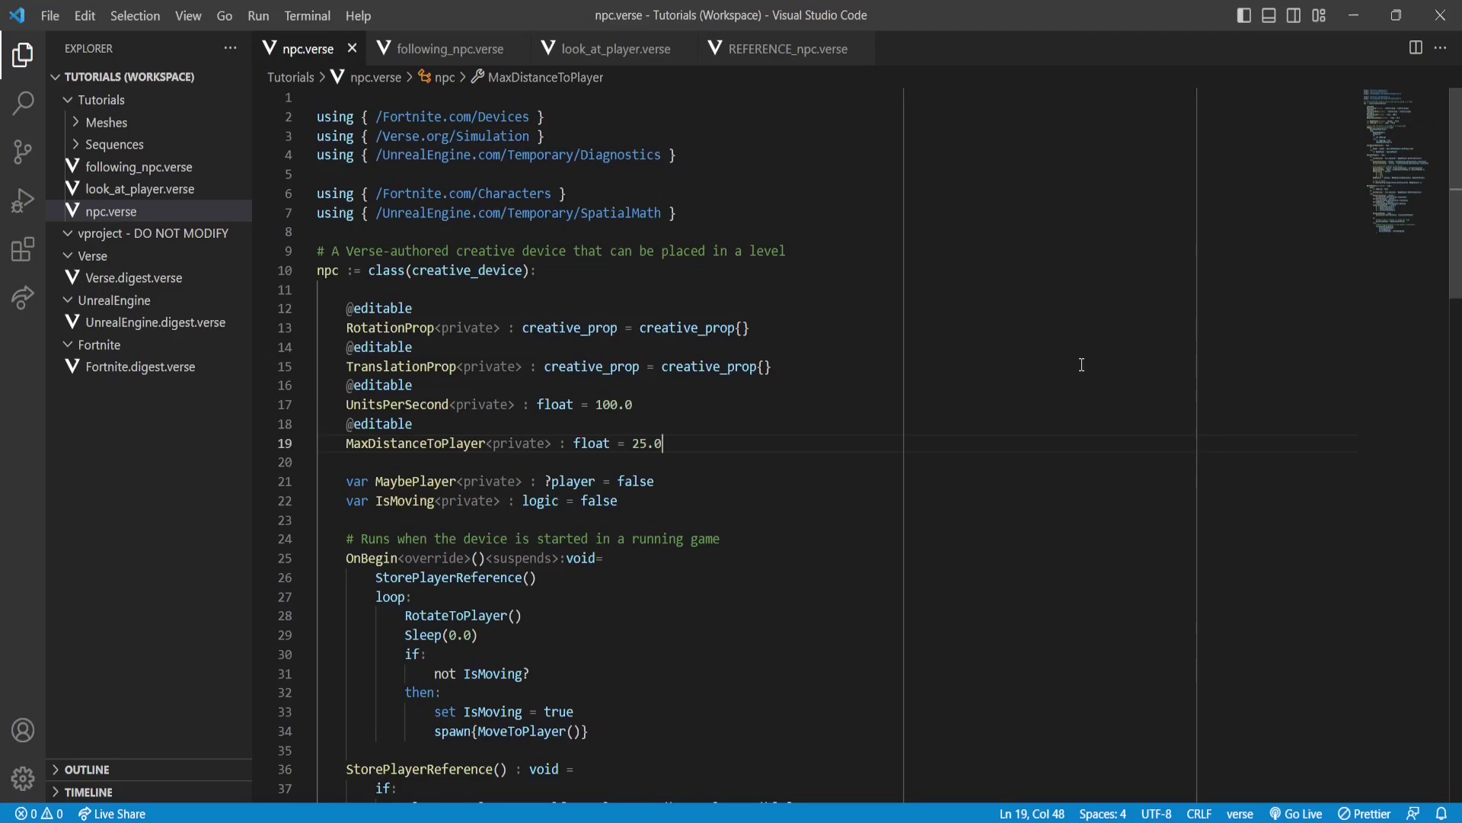
text(@editable AnimationRun<private> : cinematic_sequence_device = cinematic_sequence_device{})
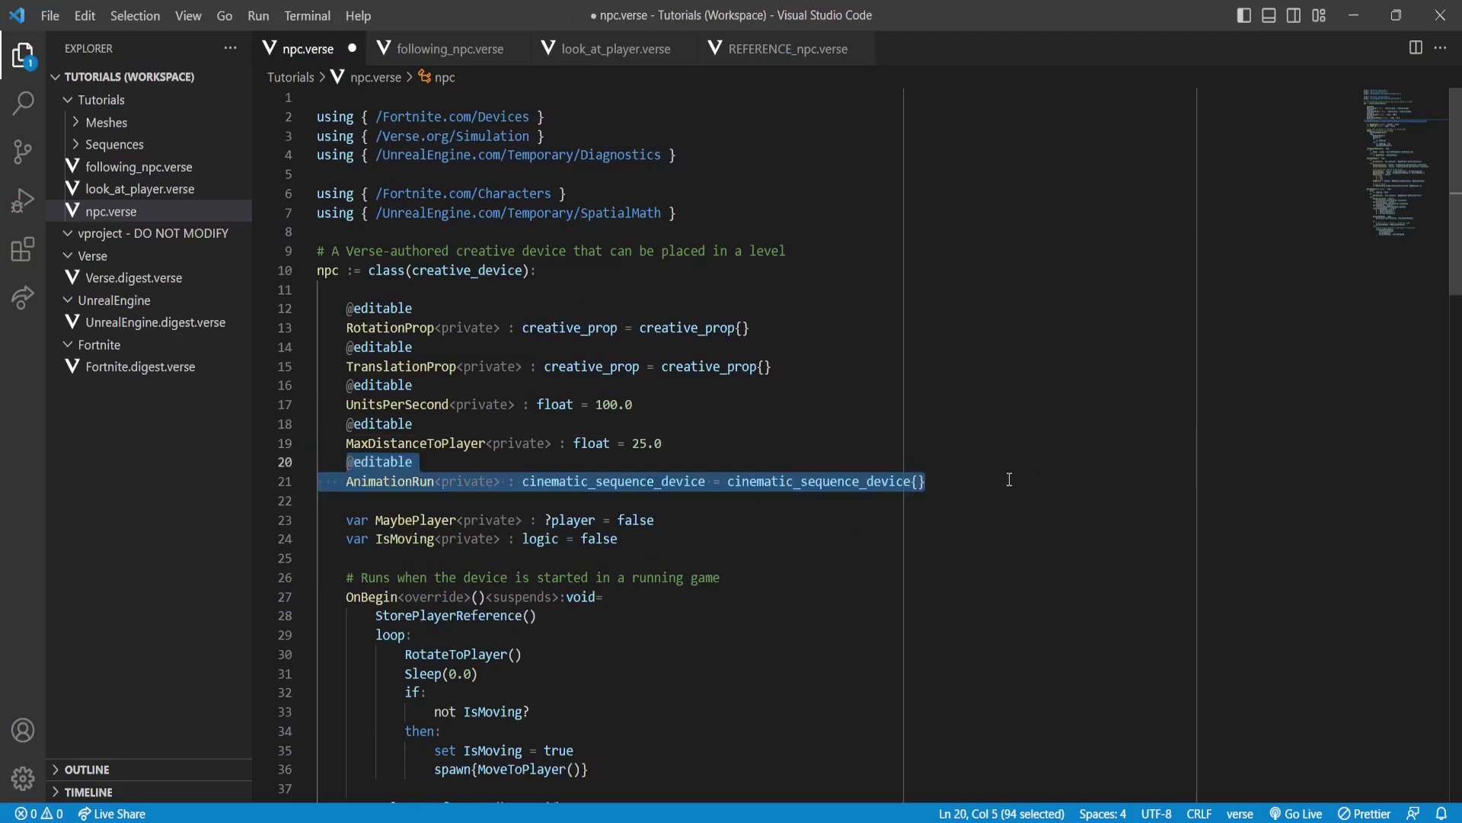
key(Escape)
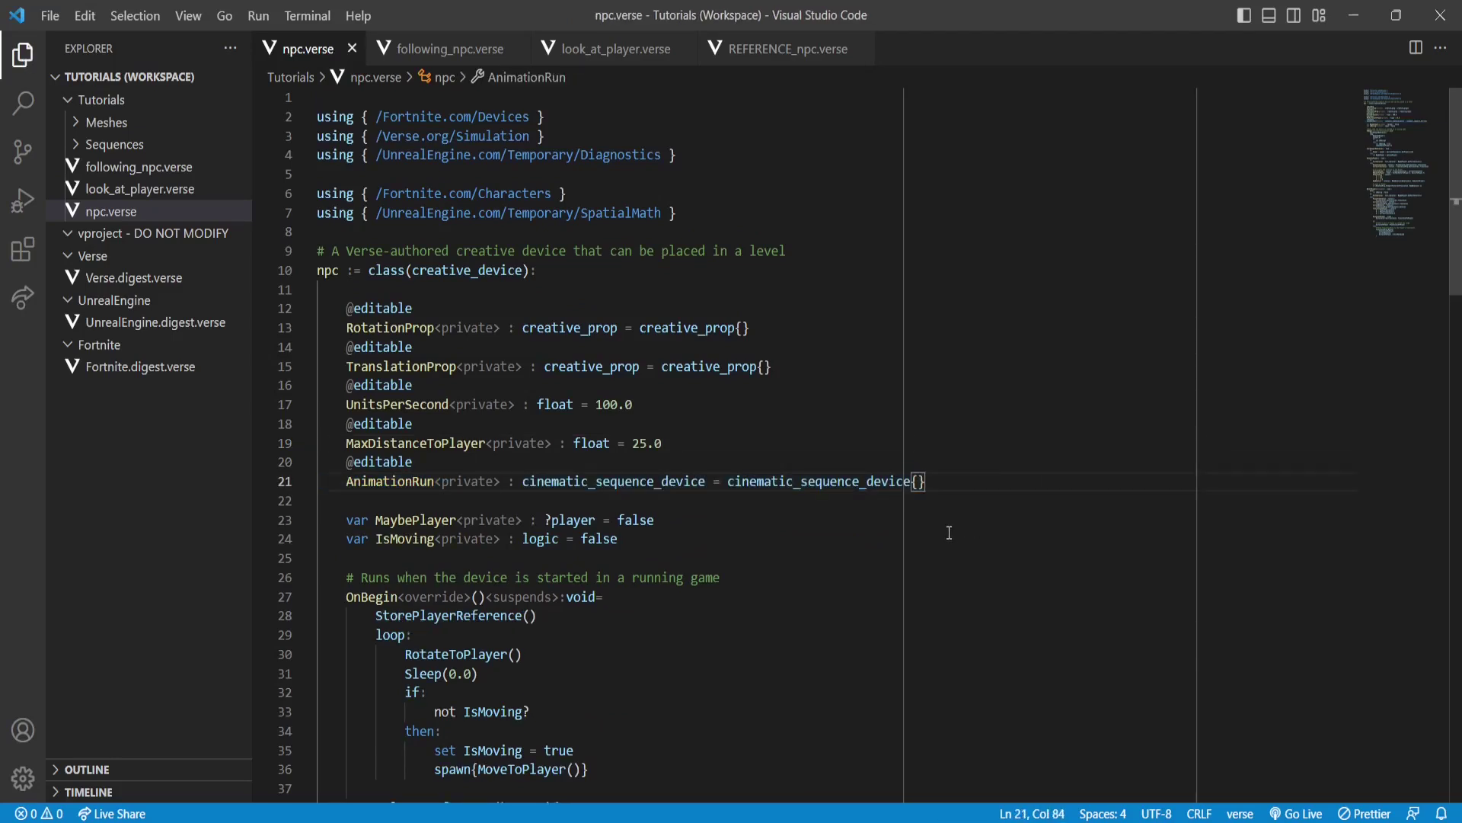
scroll(949, 532, down, 20)
click(959, 534)
key(Return)
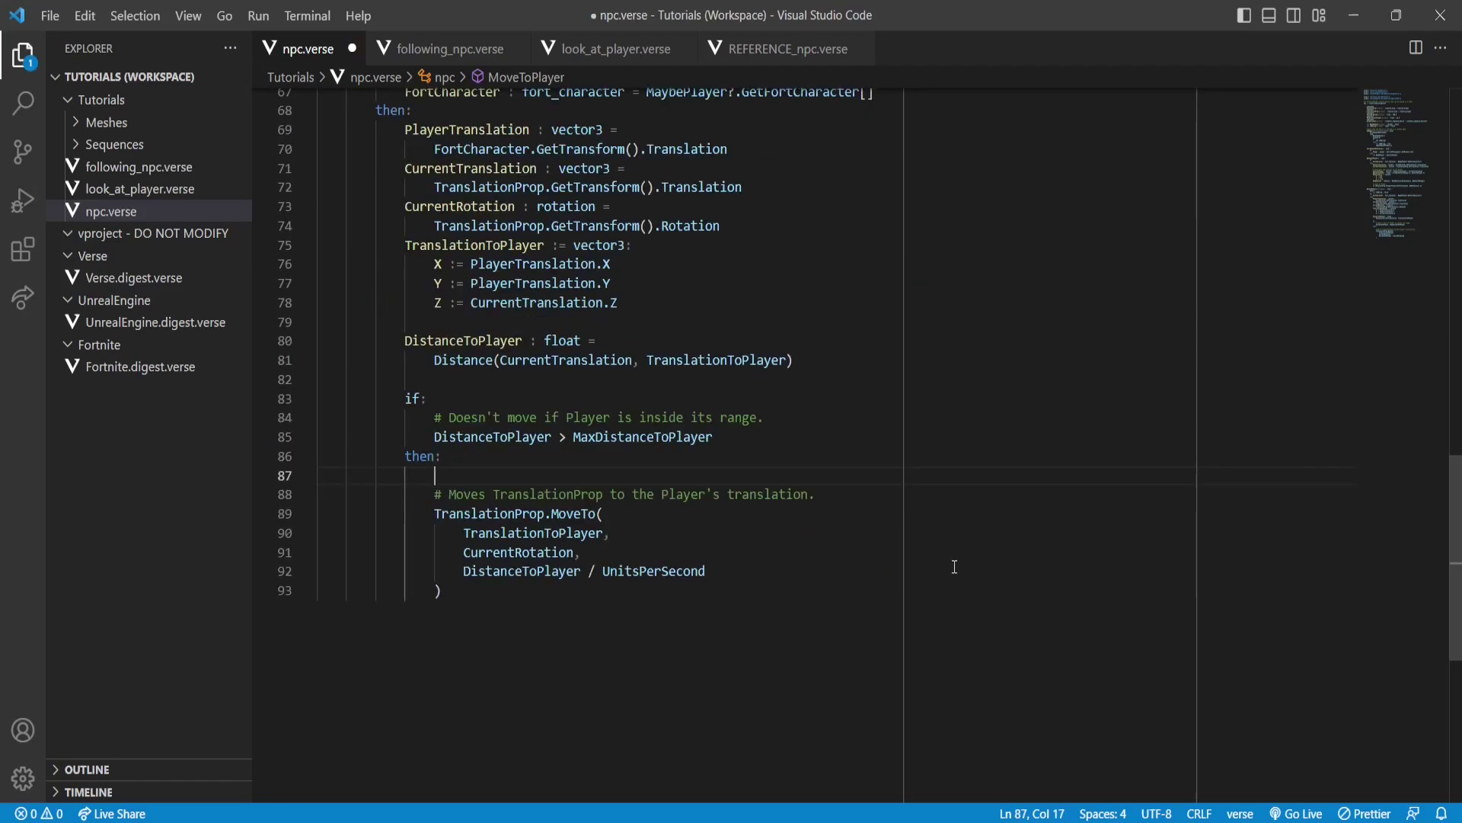
text(AnimationRun.Play())
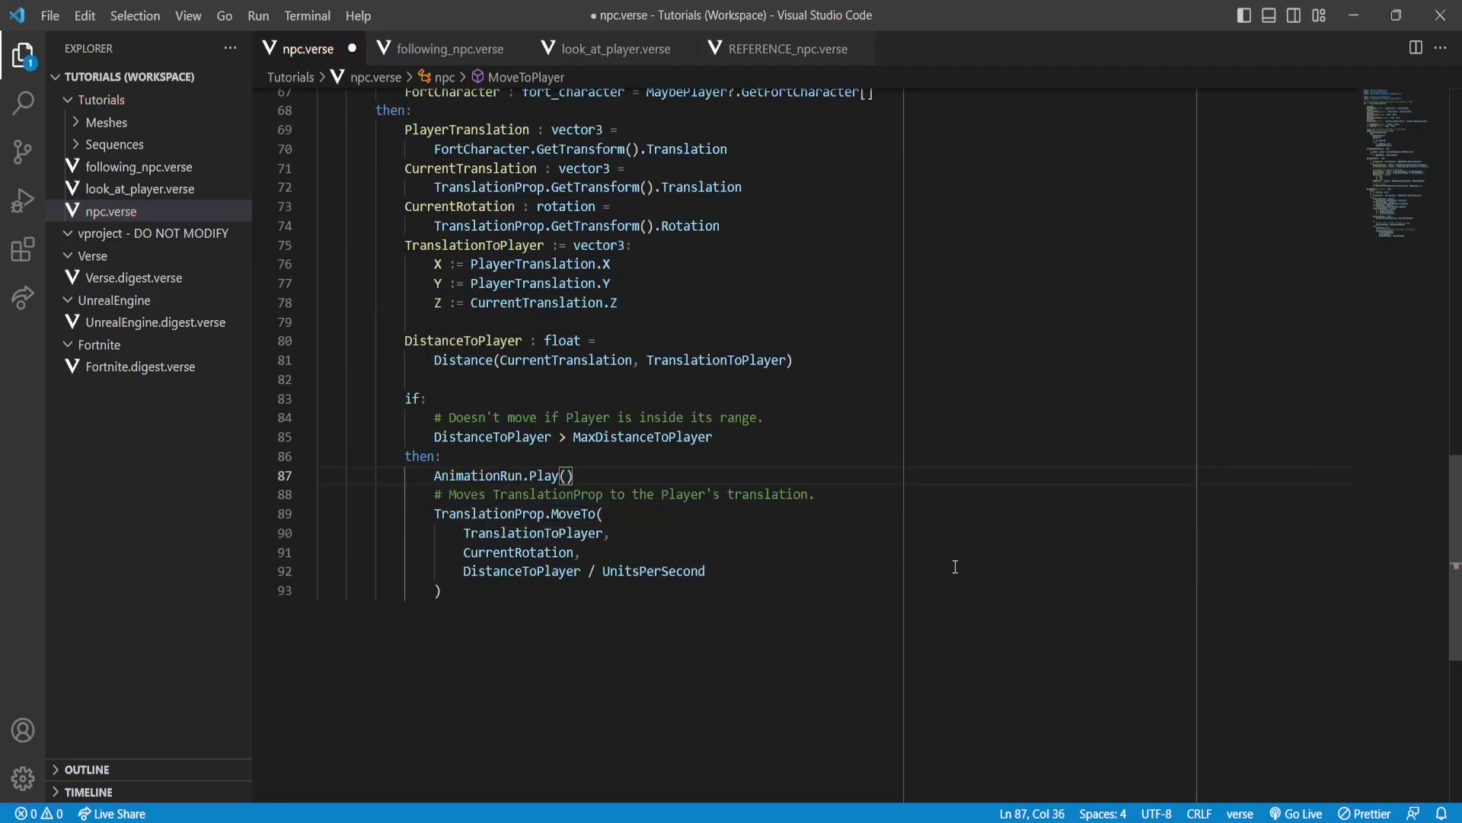
Step: Add AnimationRun.Stop() on a new line after the MoveTo call
double_click(590, 513)
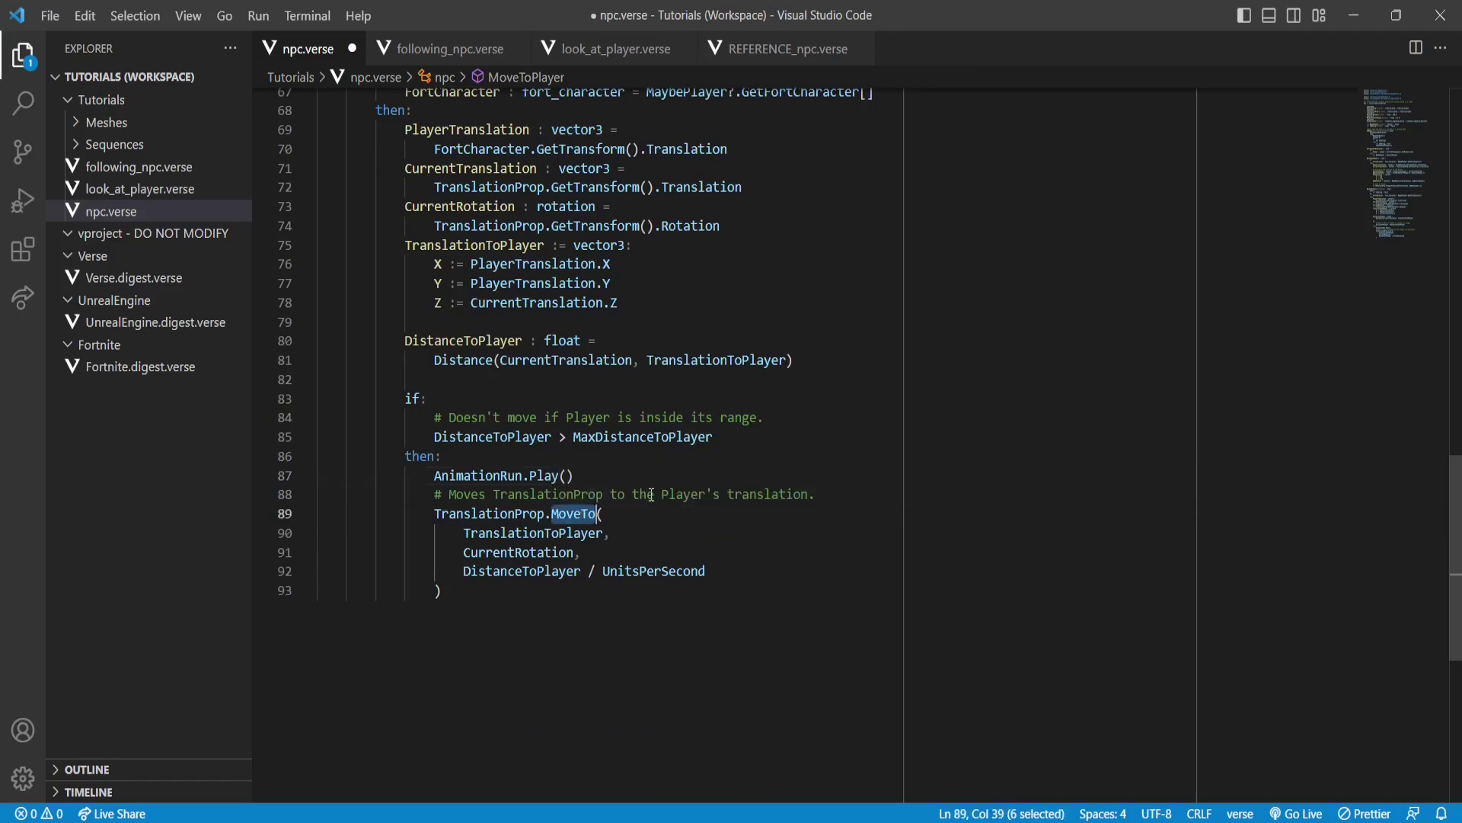
click(571, 607)
key(Return)
text(AnimationRun.Stop())
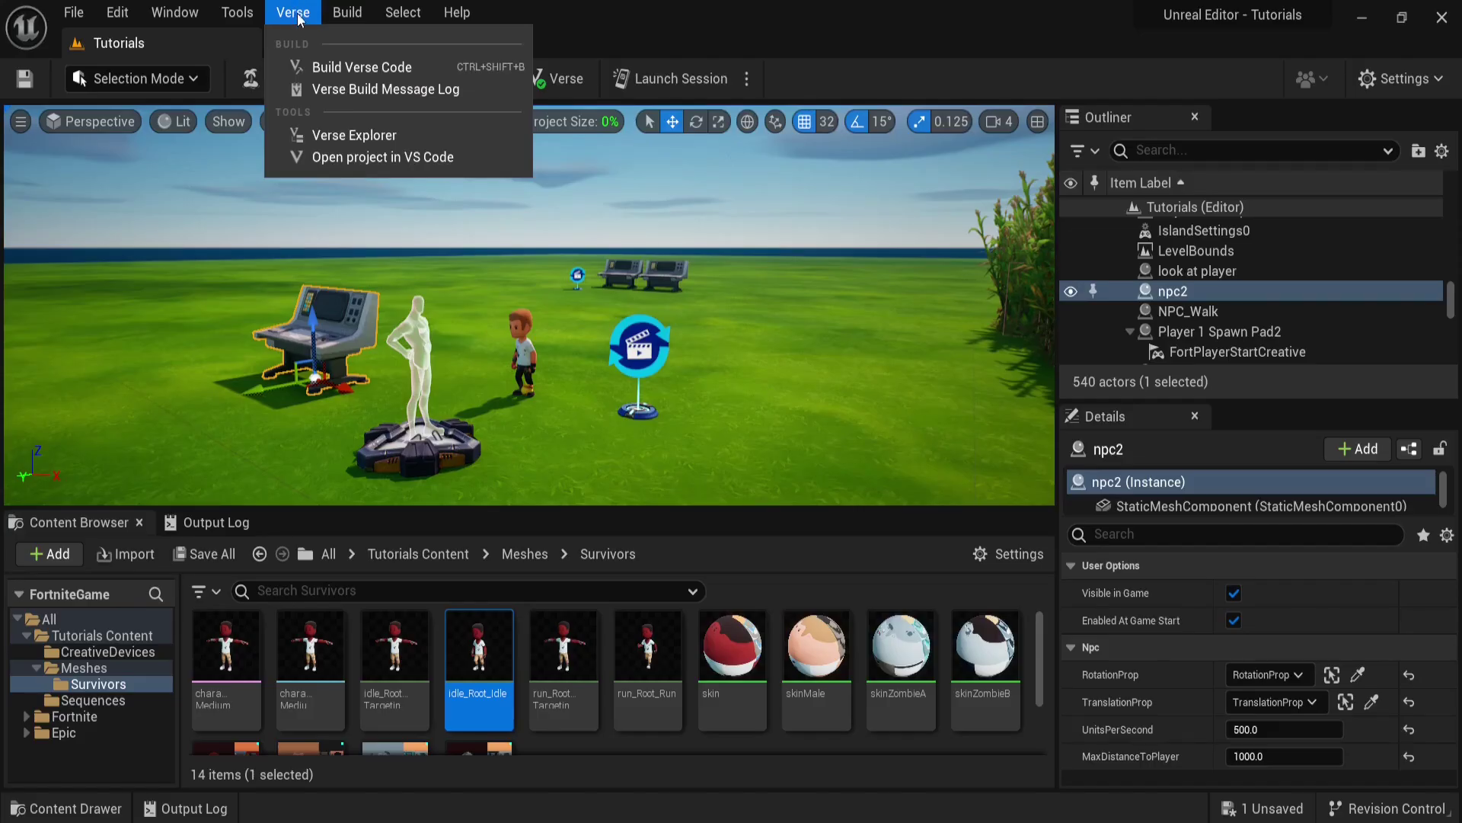
Step: Build the Verse code and point npc2's AnimationRun at the level's cinematic sequence device
click(335, 67)
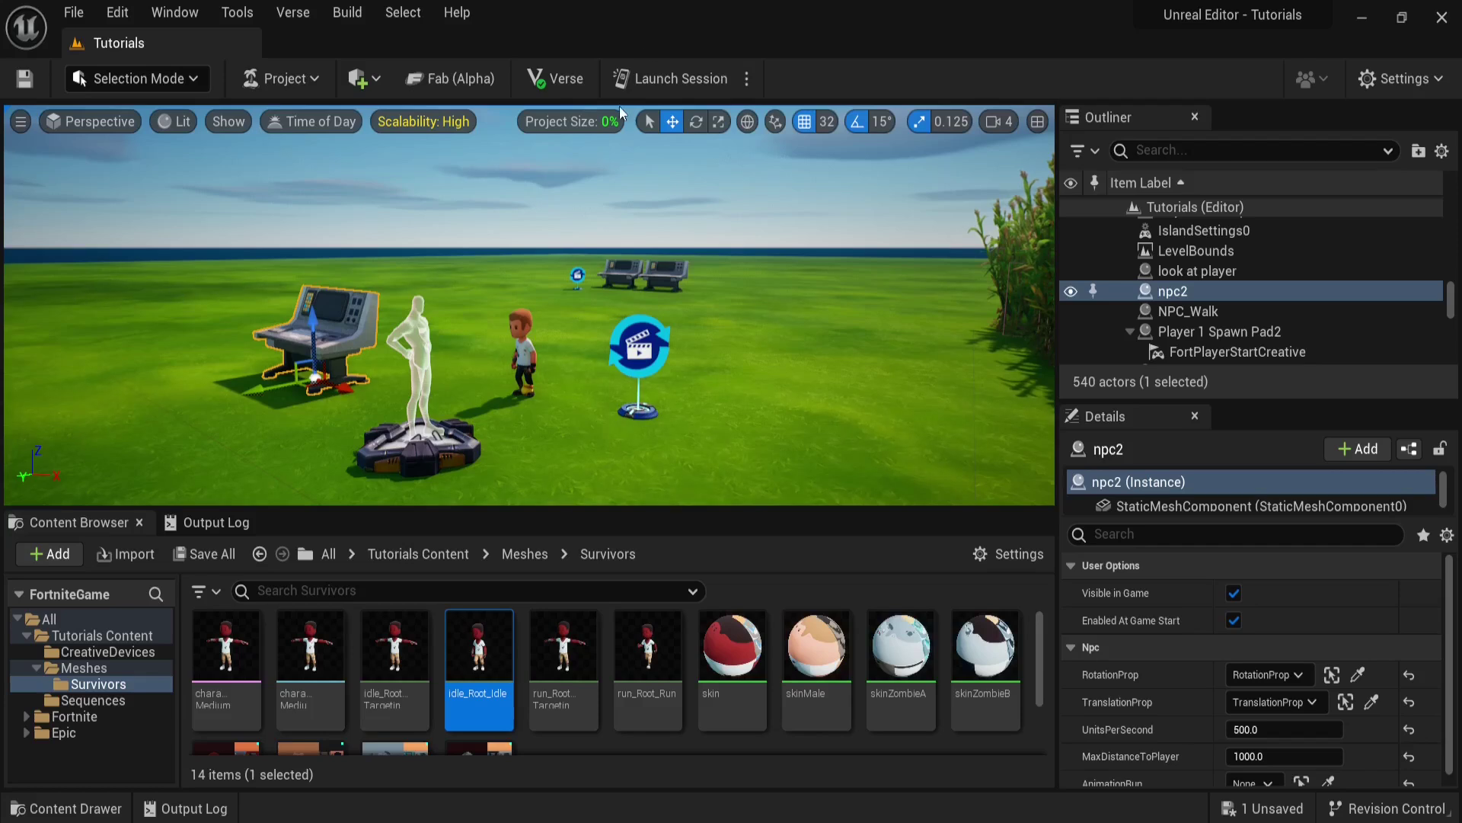
scroll(1207, 563, down, 1)
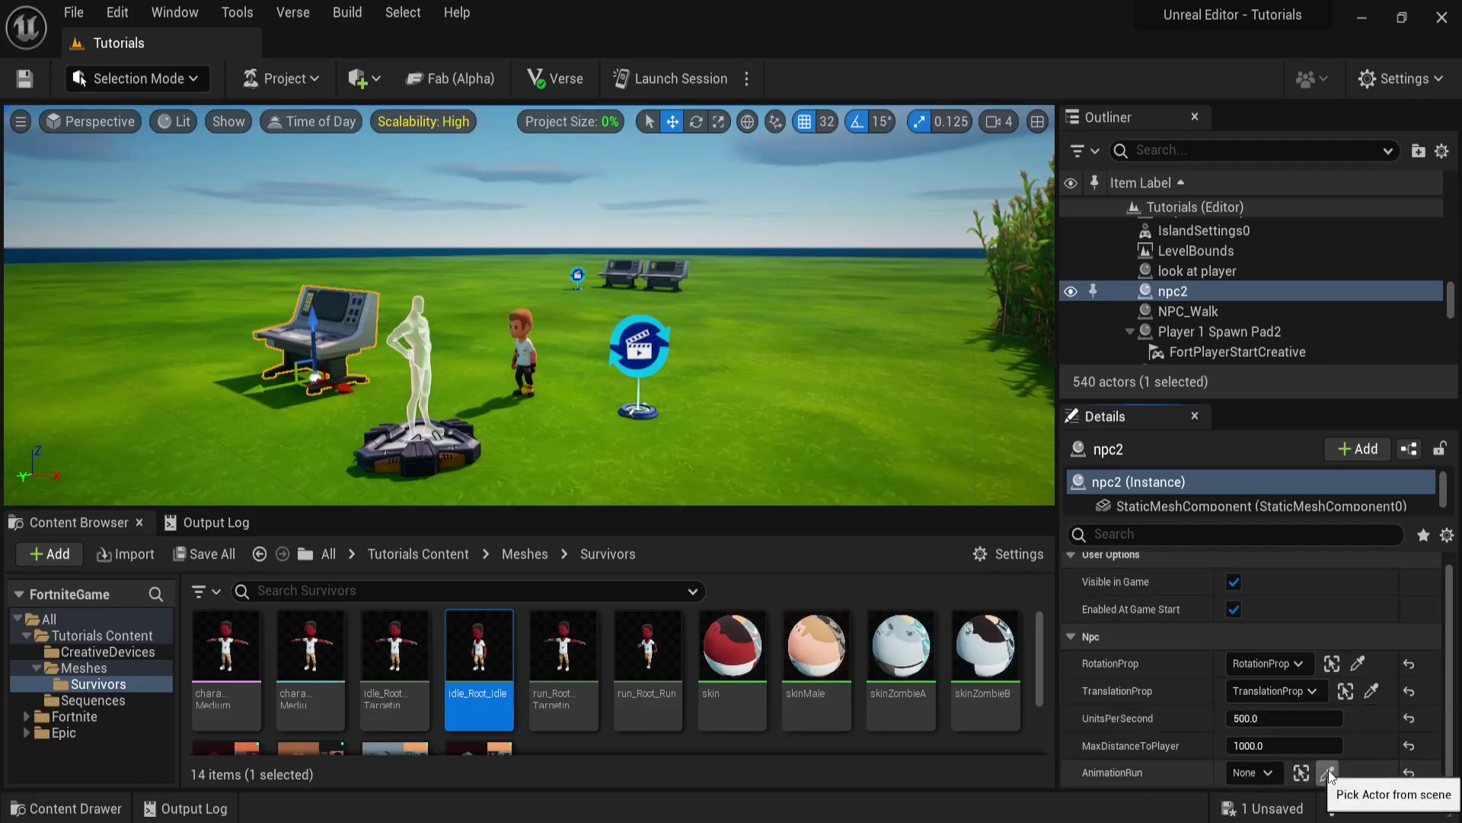
click(1328, 773)
click(644, 361)
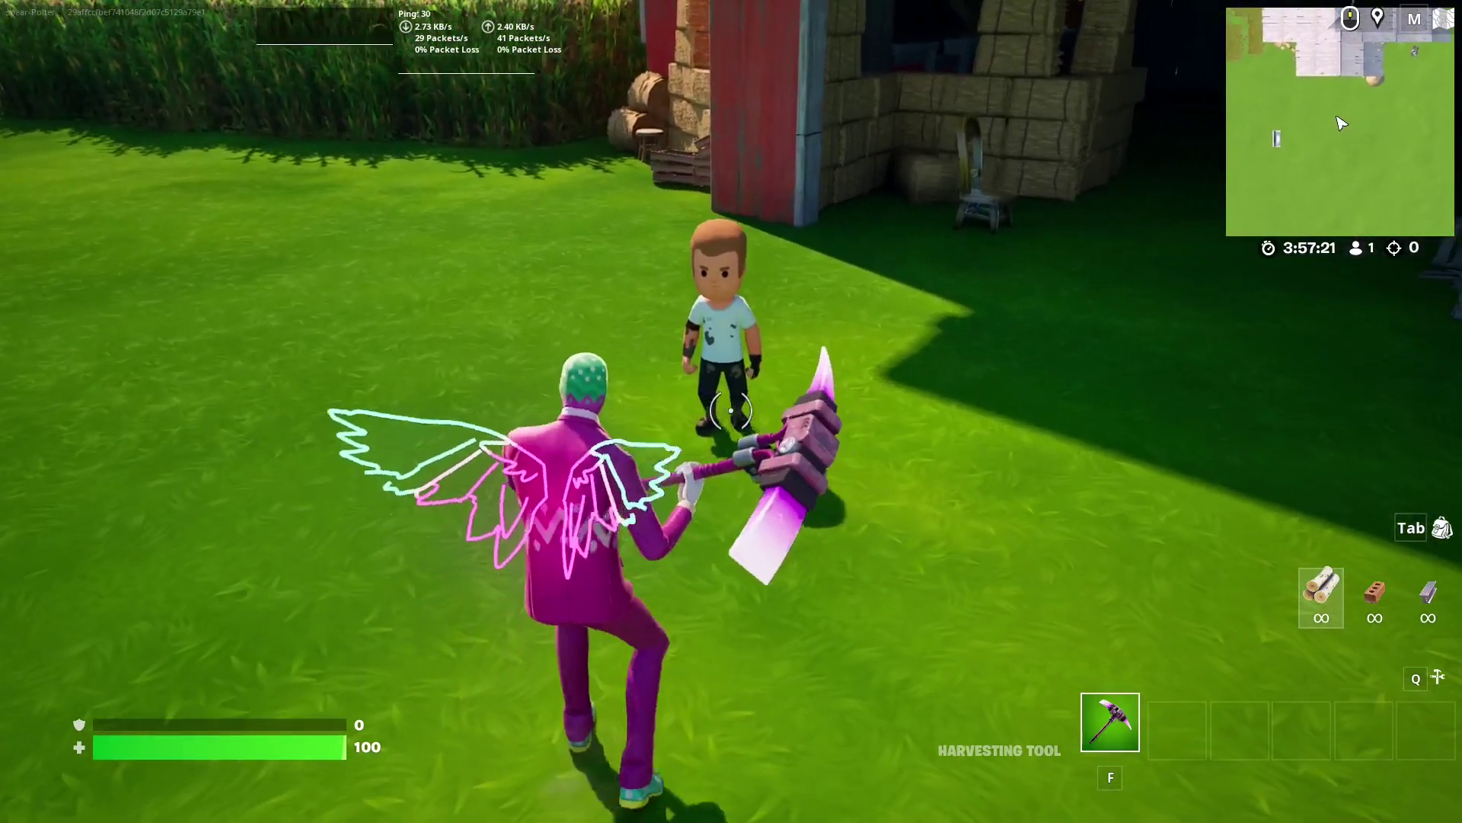
Step: Run and sprint around the field past the barn and consoles, watching the NPC idle nearby and chase
key(w)
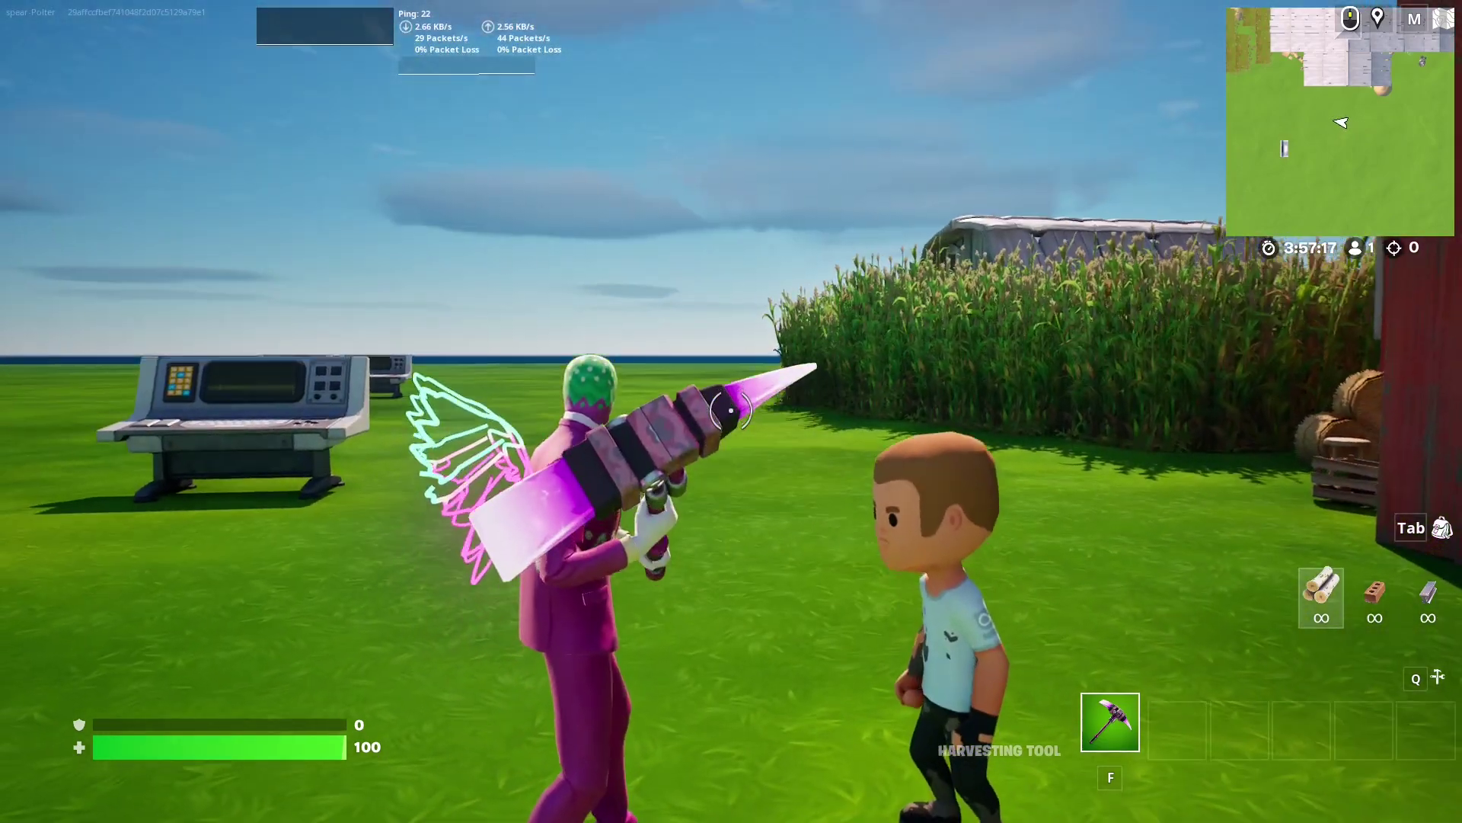
key(w)
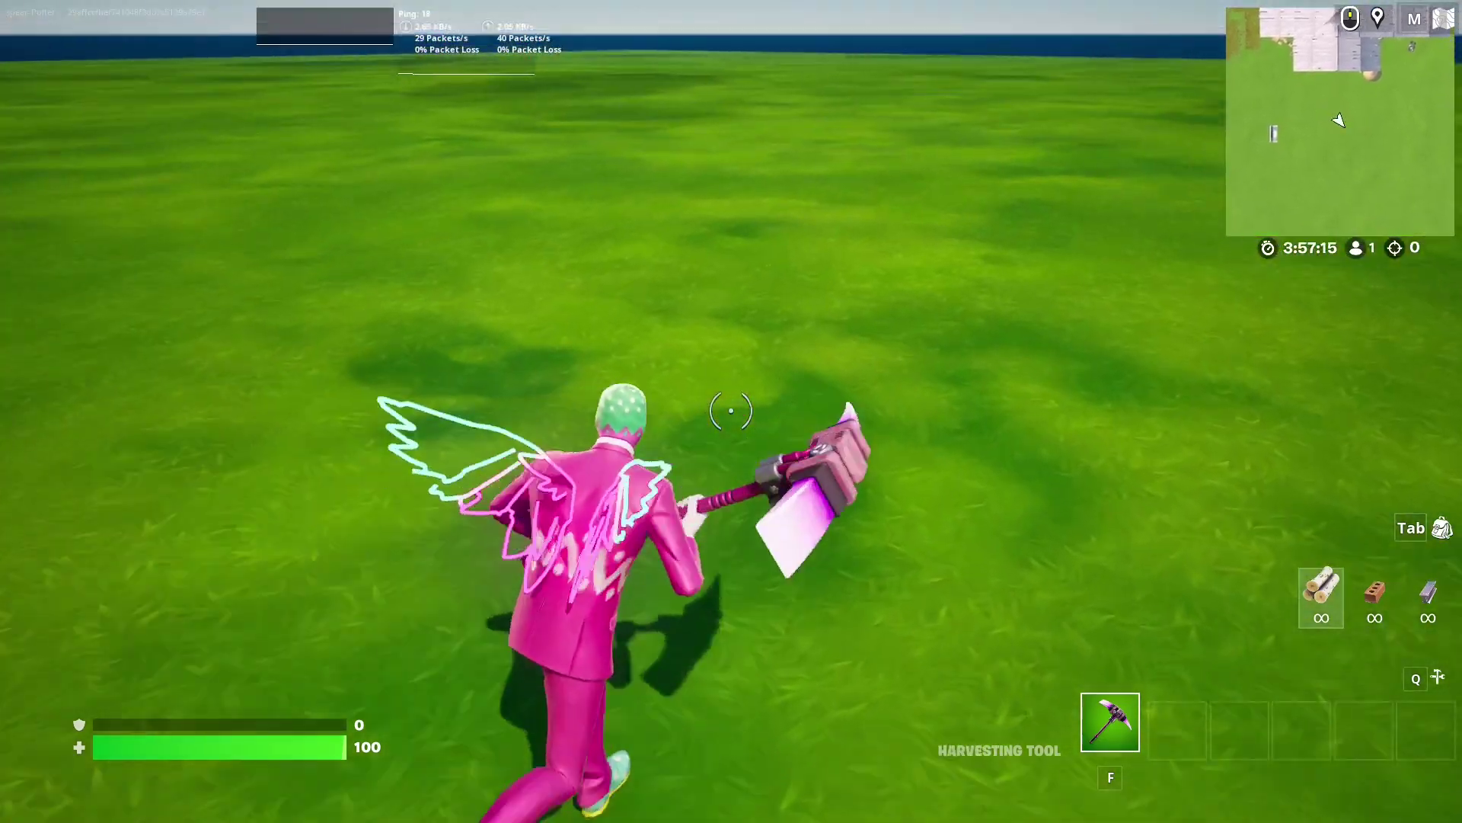
key(w)
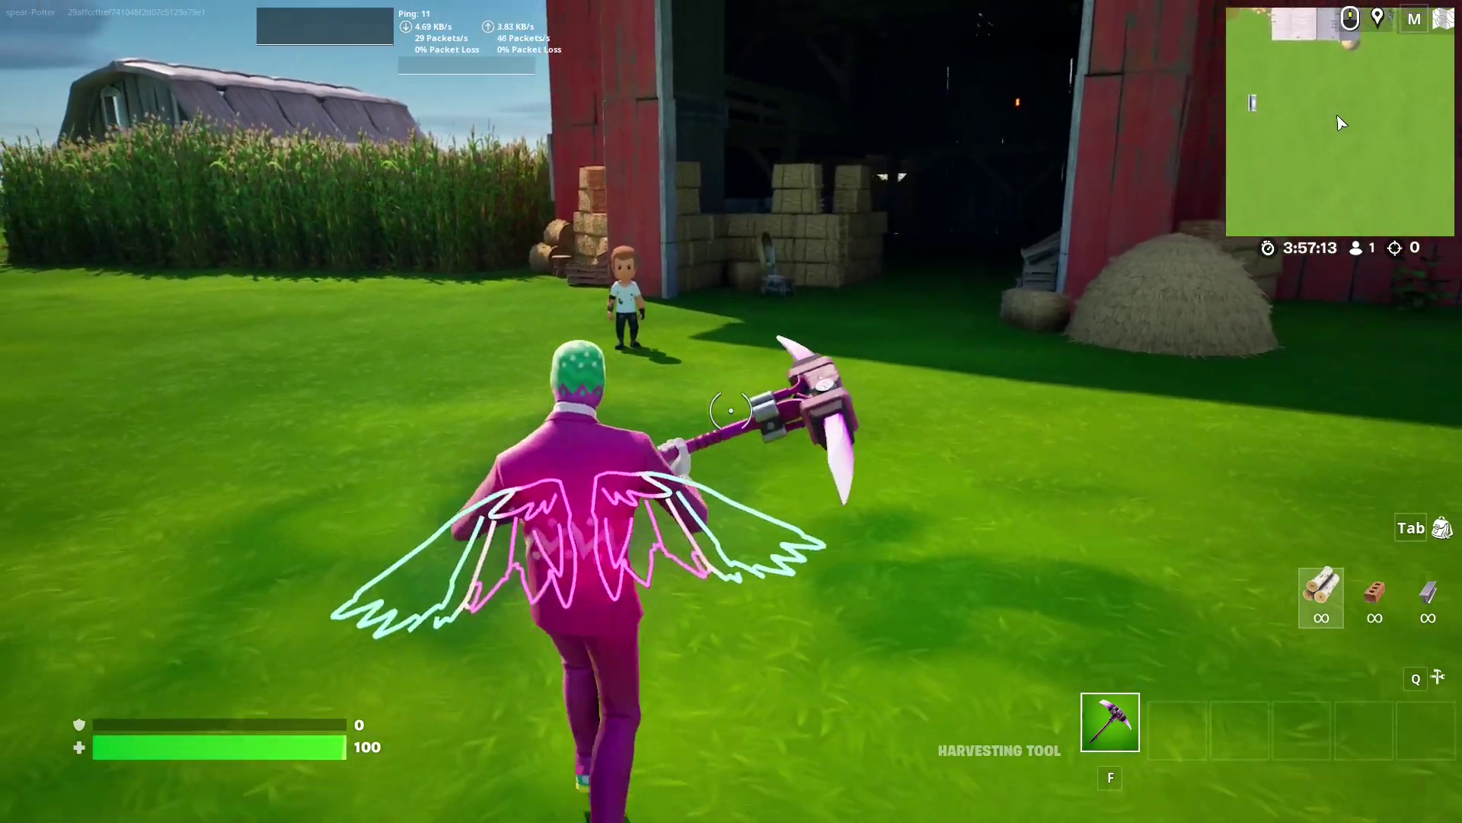
key(w)
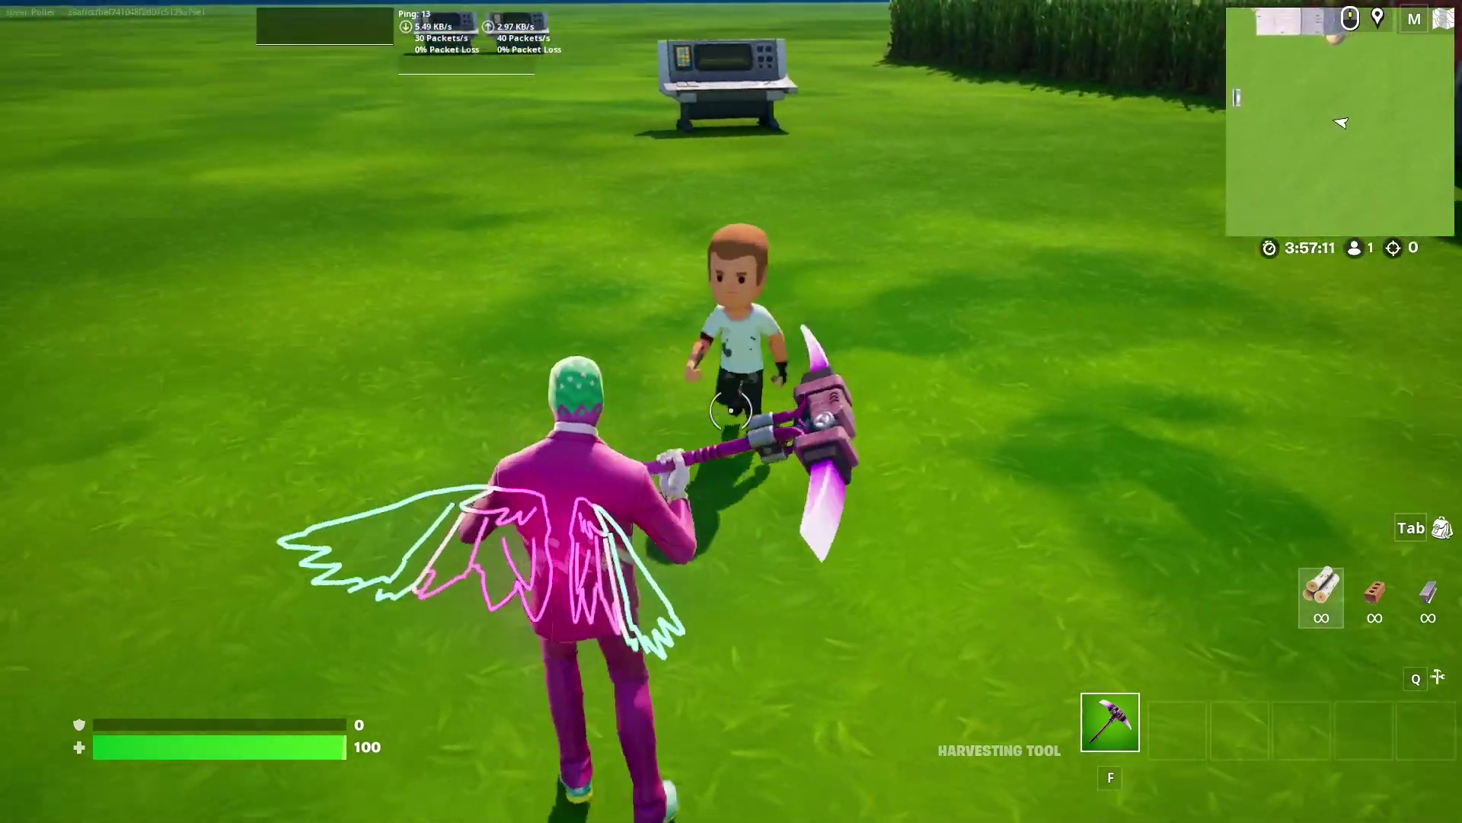
key(w)
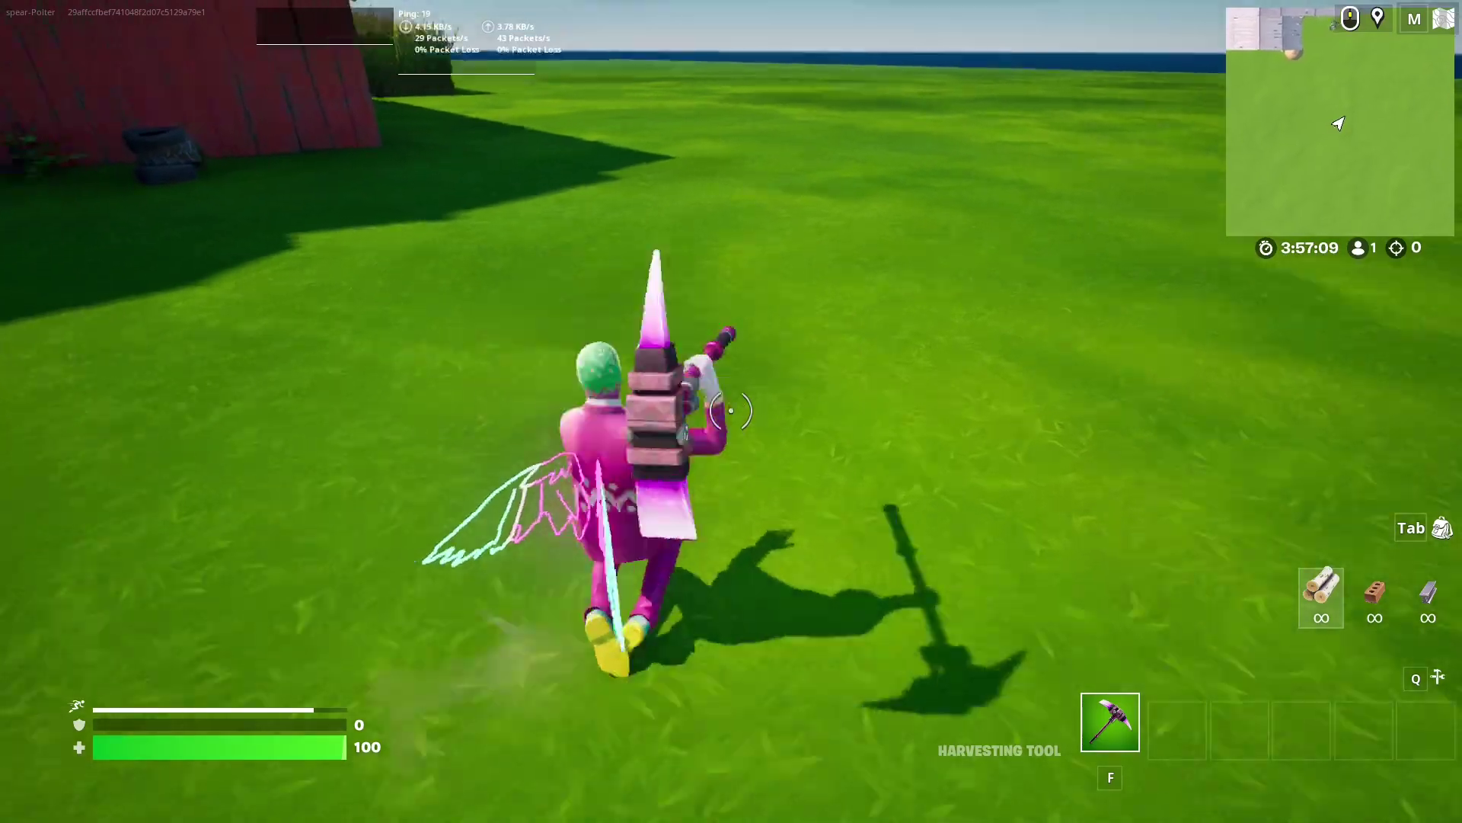
key(w)
key(w)
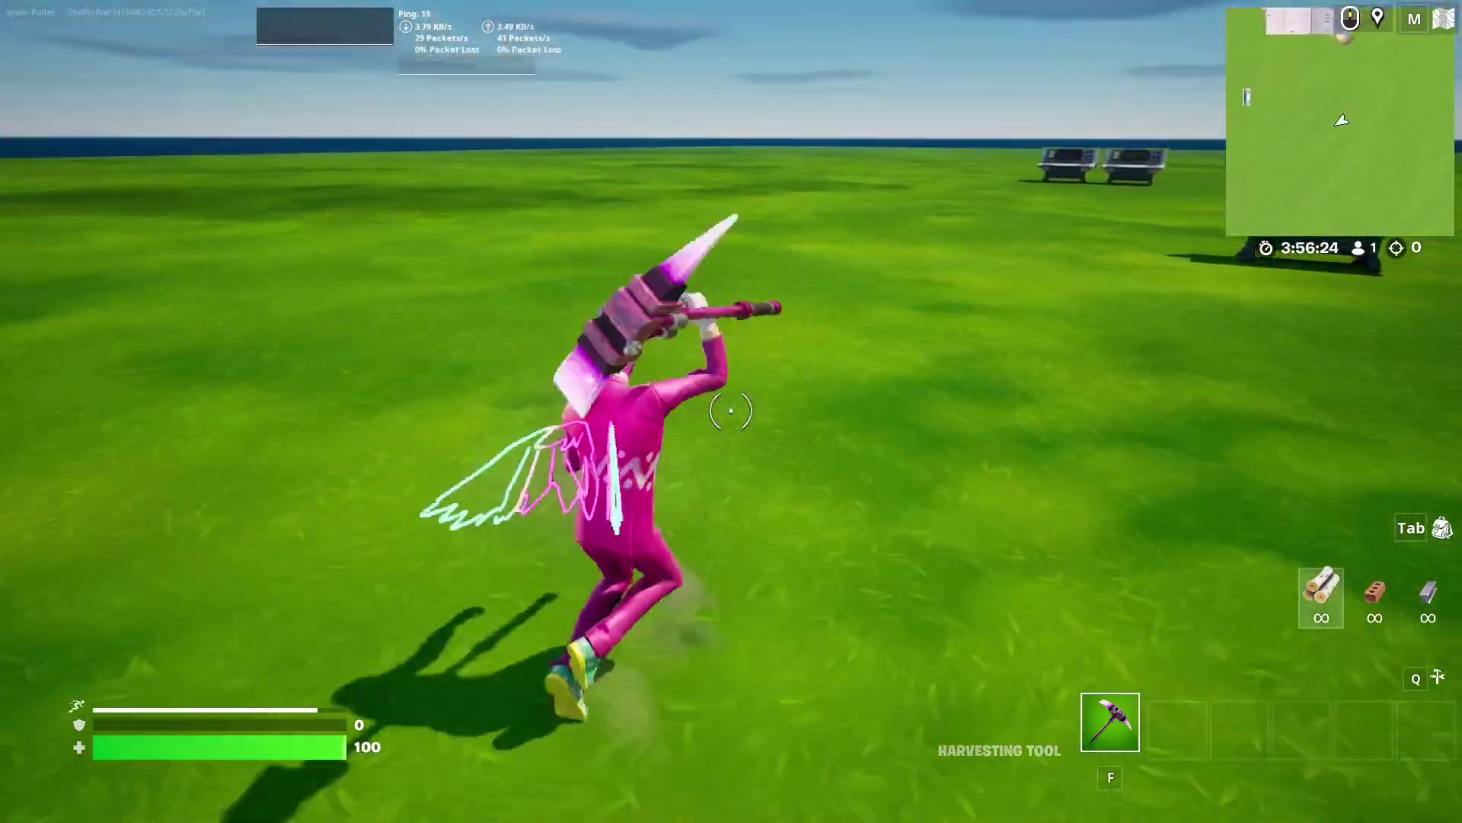
key(w)
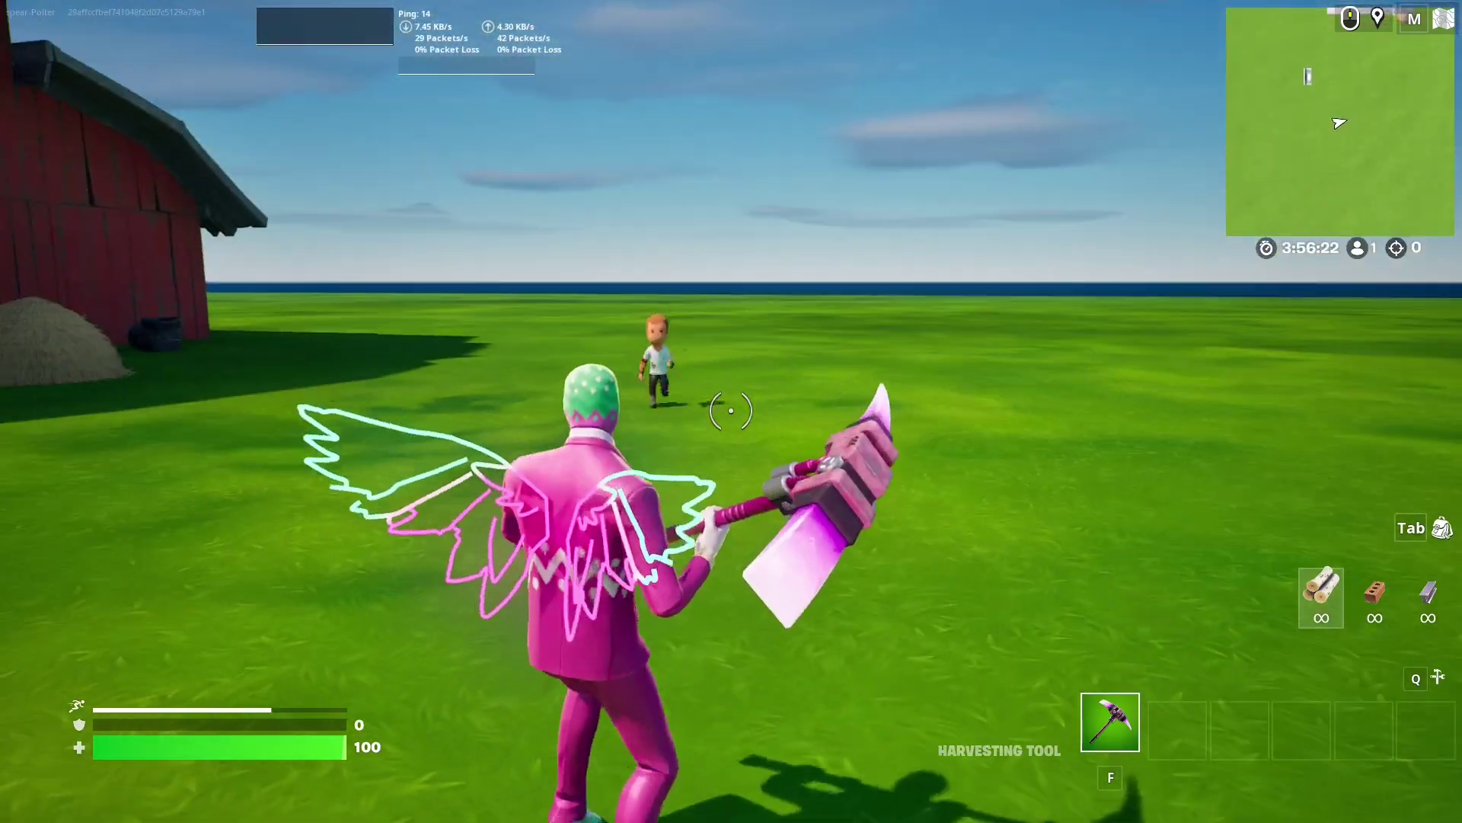
key(w)
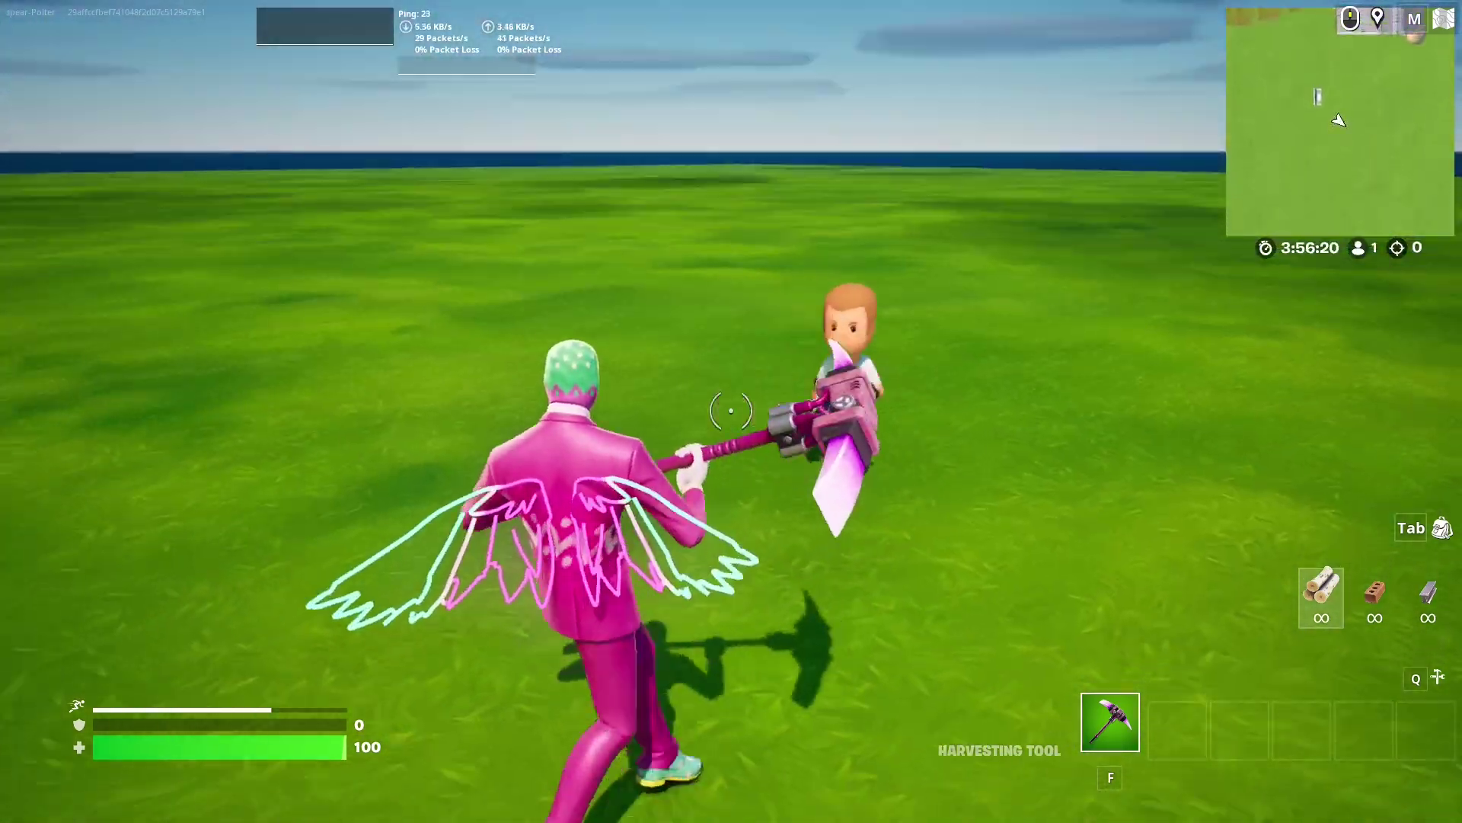
key(w)
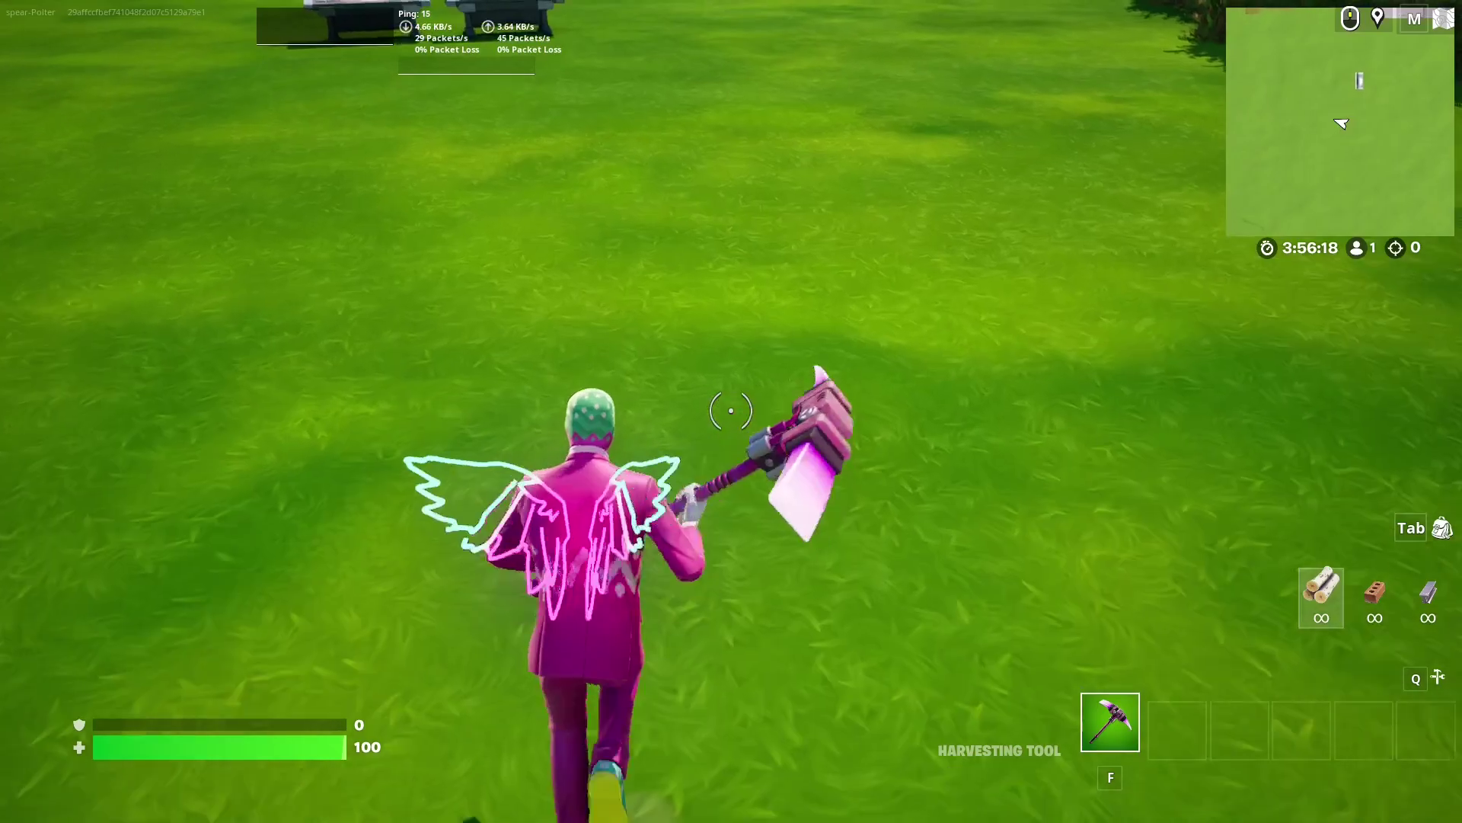
key(w)
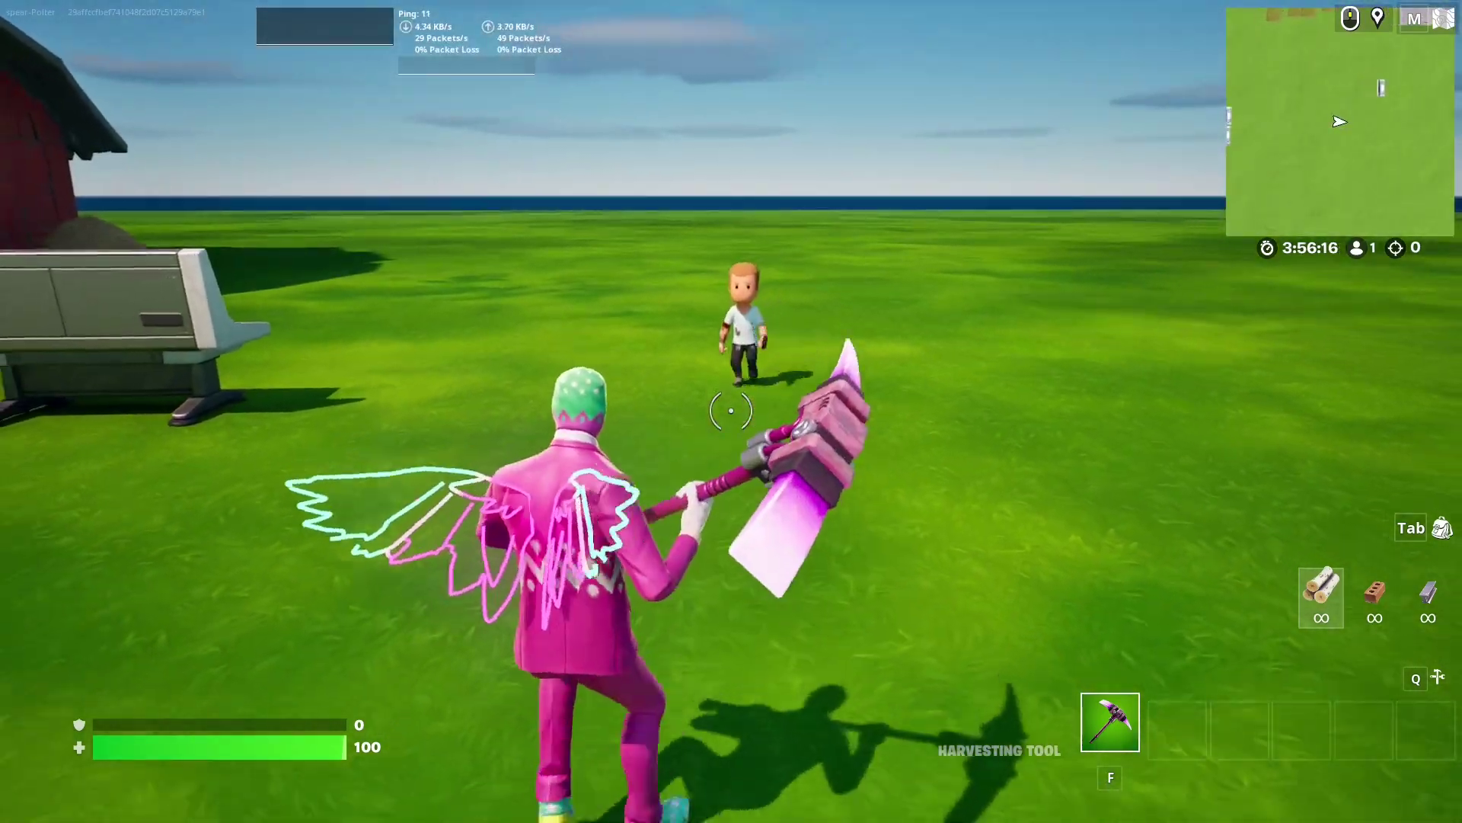
key(w)
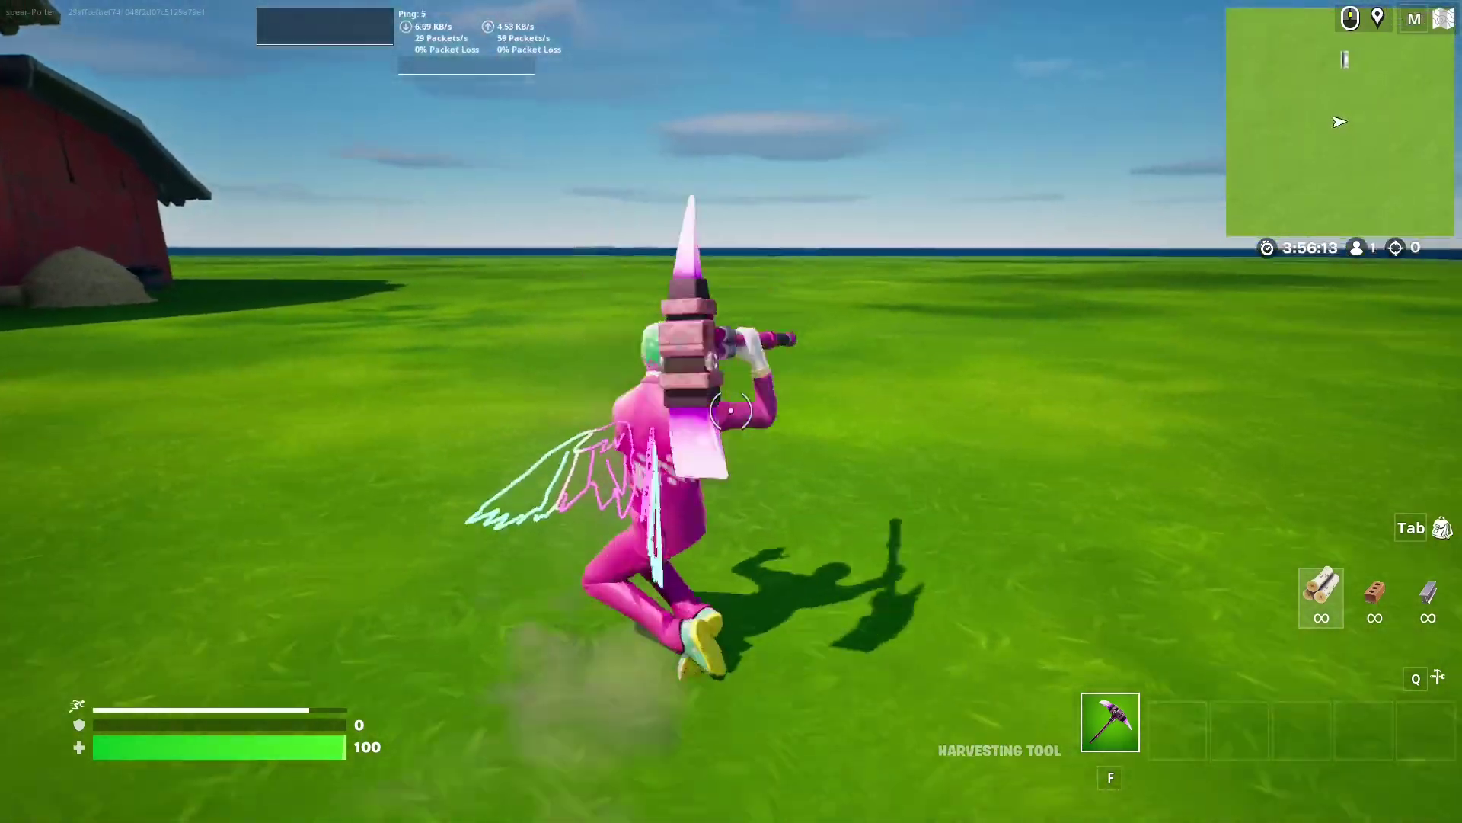
key(w)
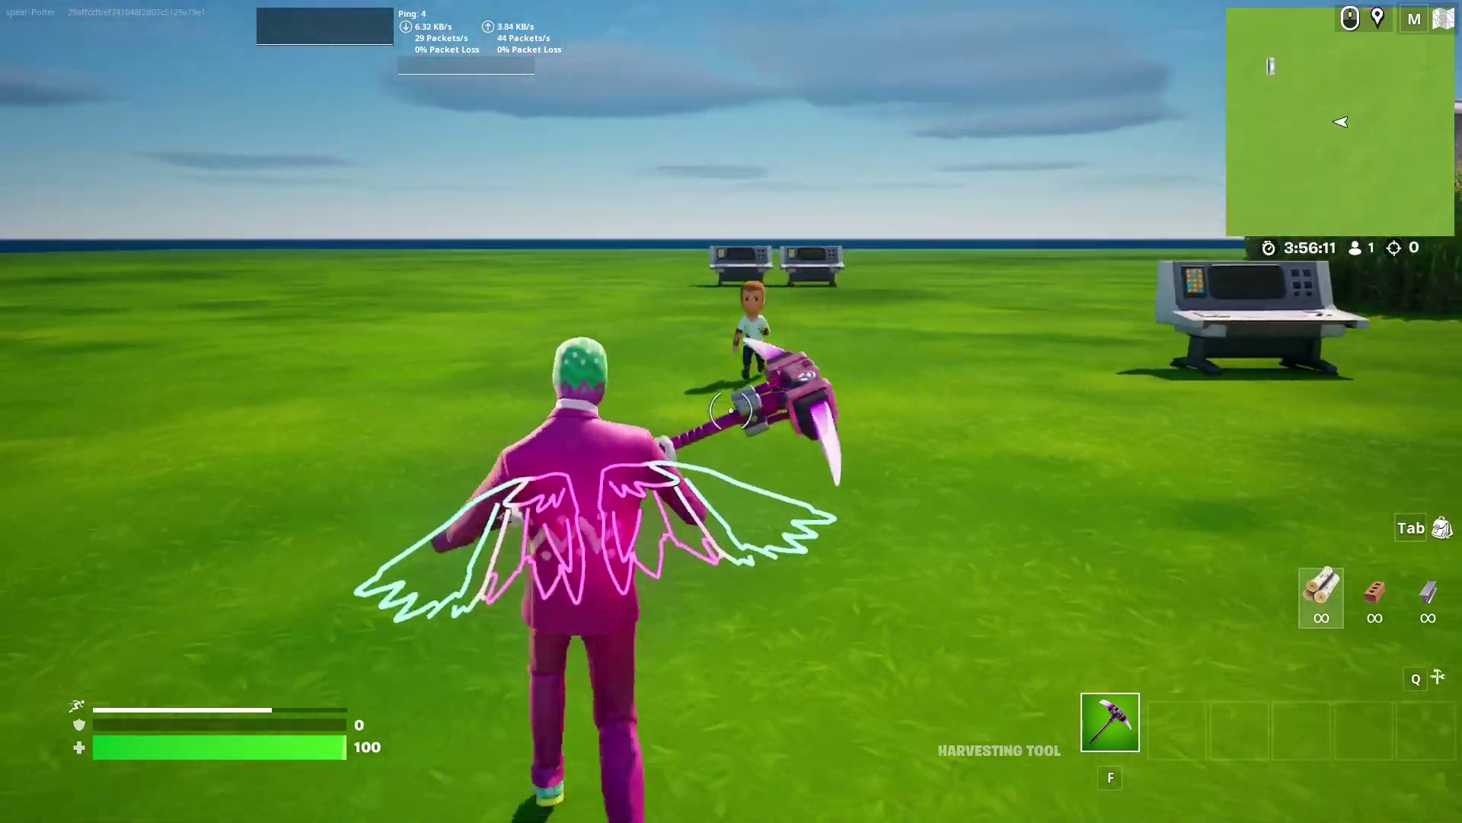
key(w)
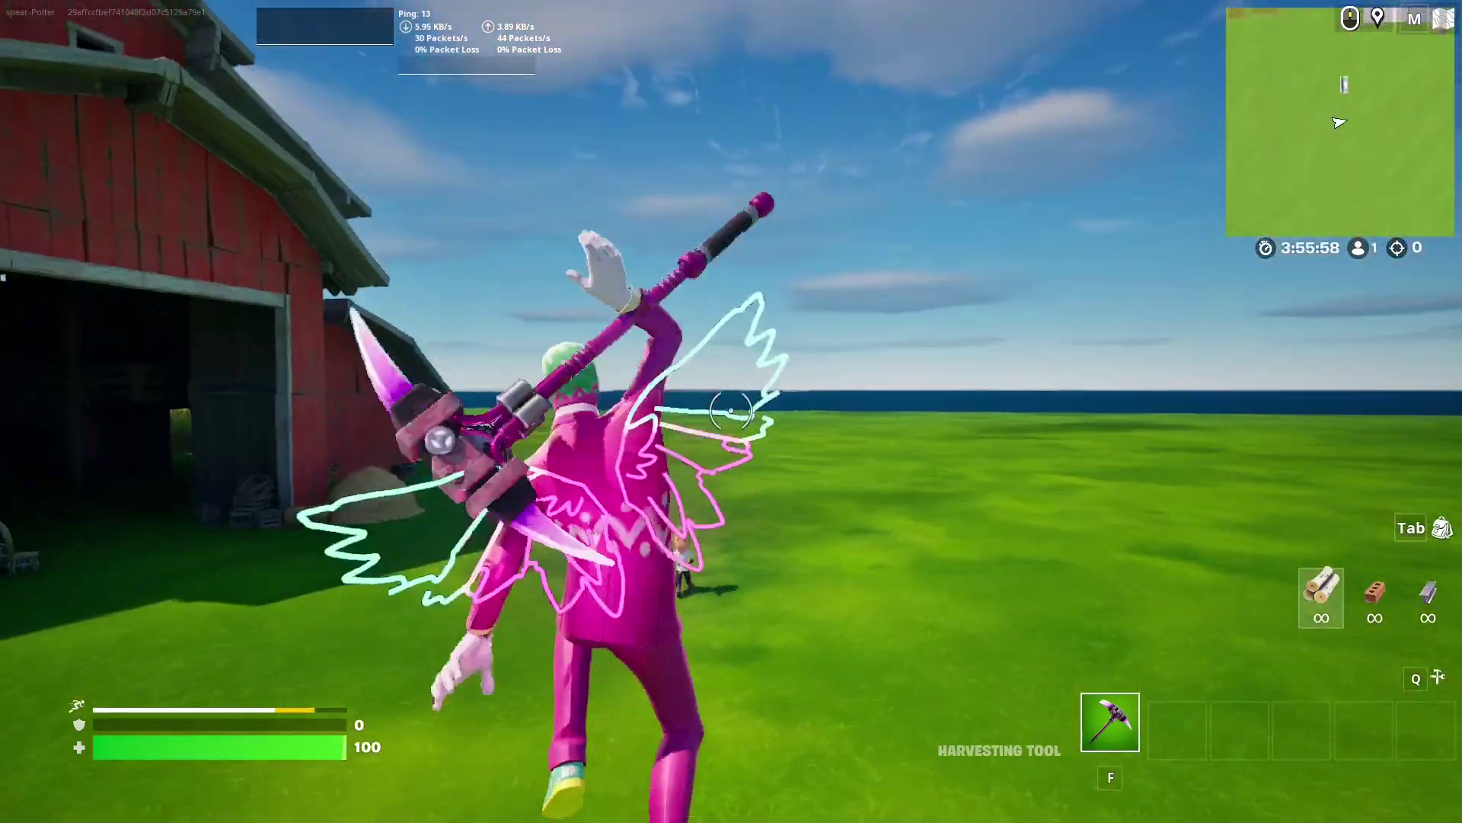
key(w)
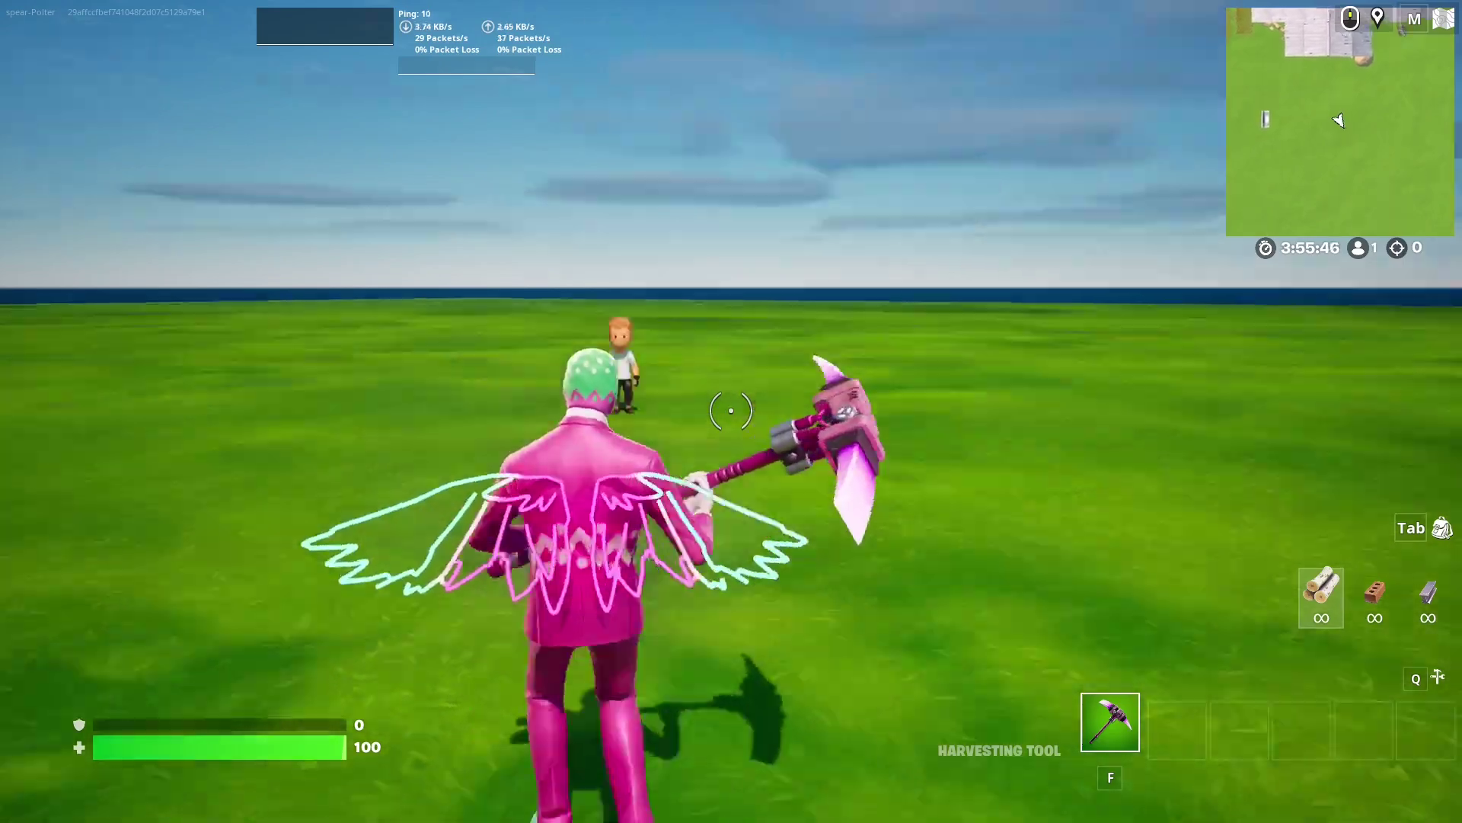
key(w)
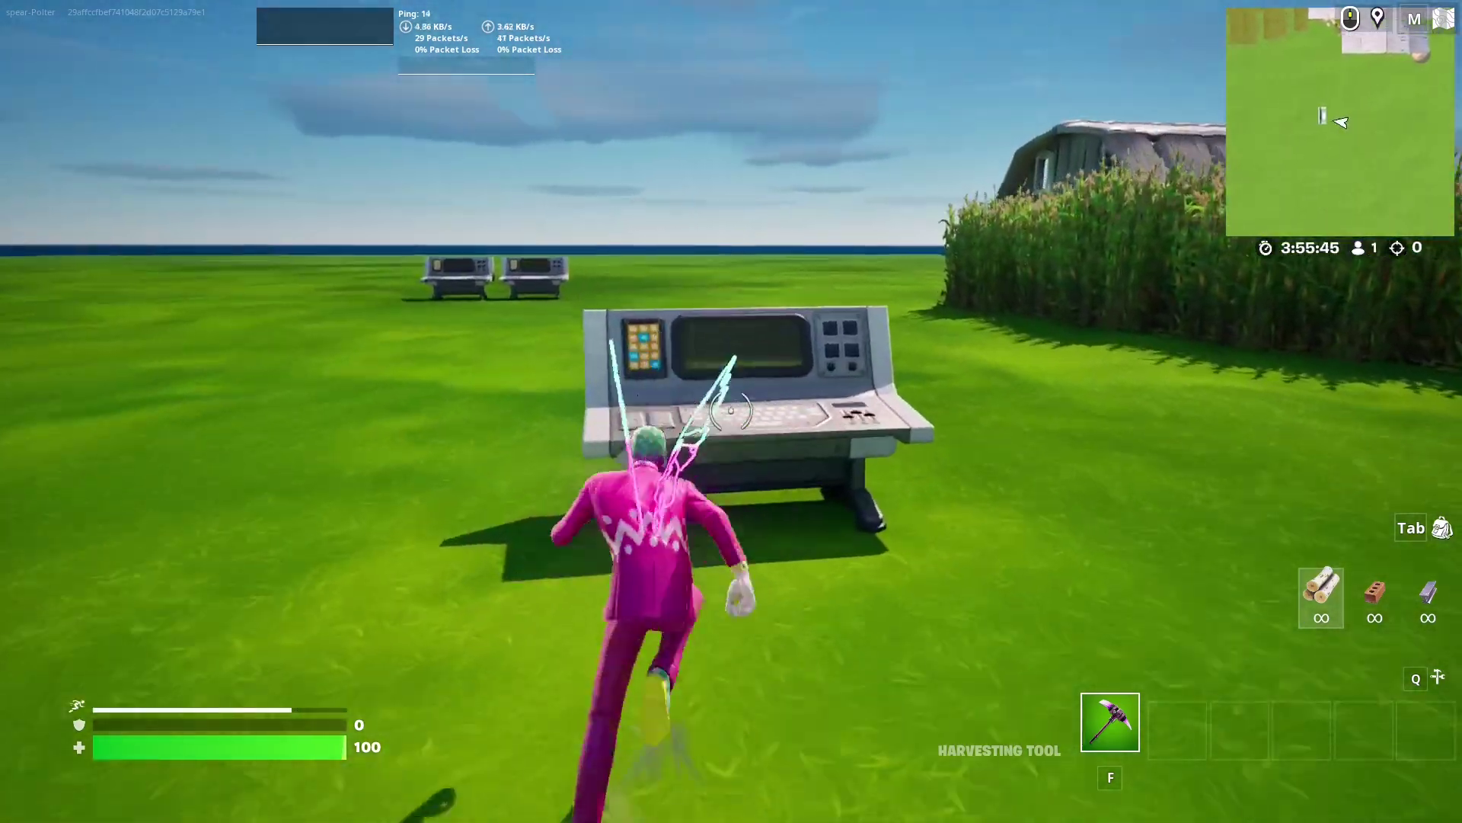
key(space)
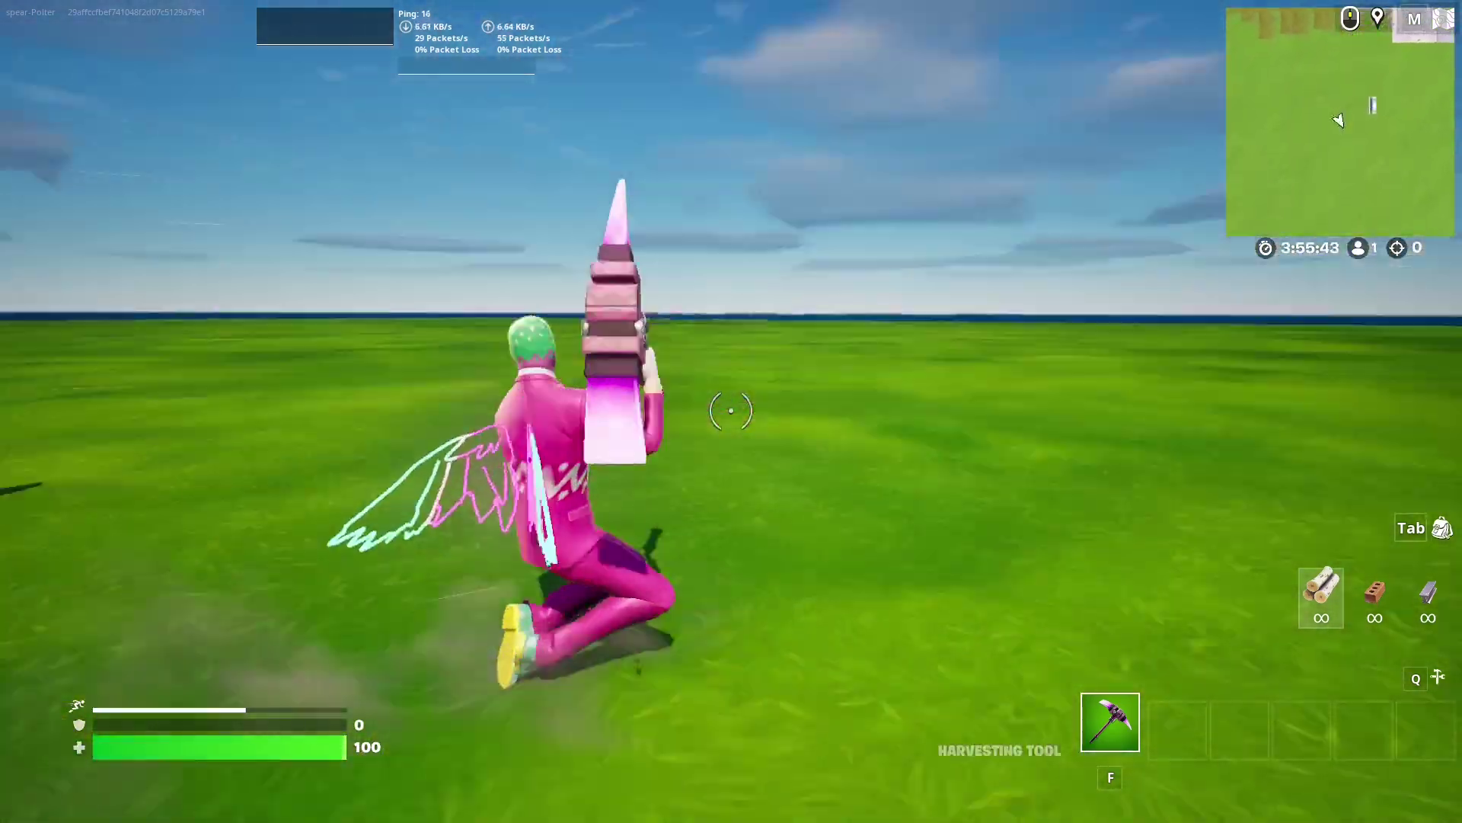